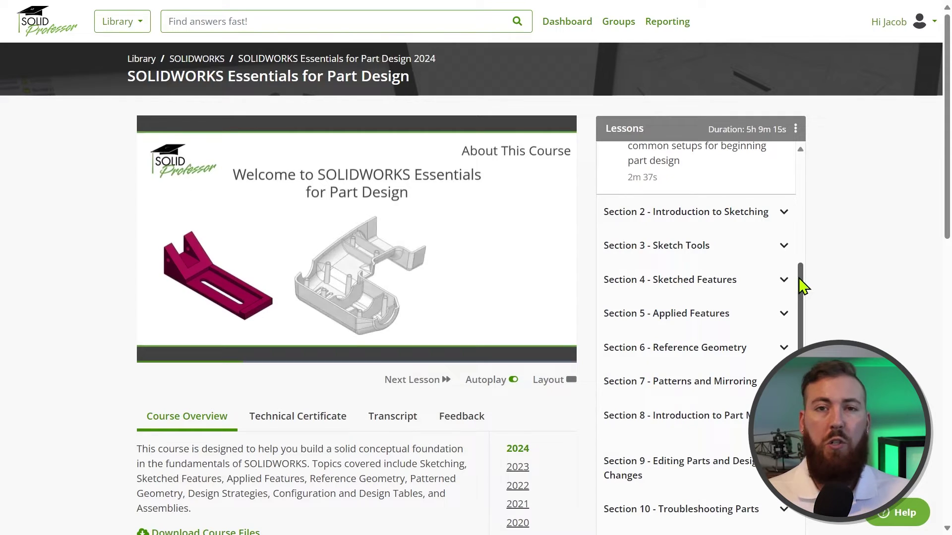
- Open Practice Exercise: Injection Mold Handle from Section 4 of the lessons list
{"action": "left_click", "coordinate": [782, 283]}
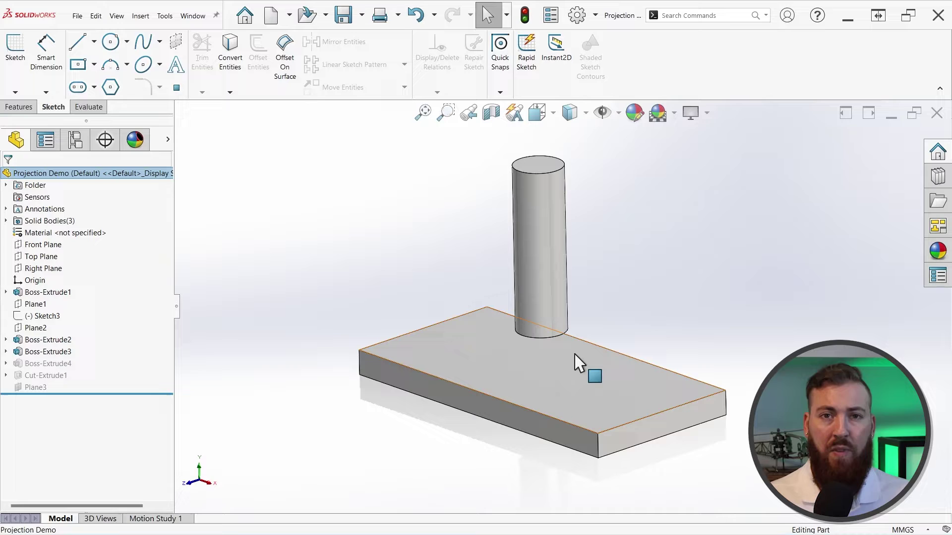
- Sketch on the plate top and convert the cylinder's bottom edge into a fully defined 60 mm circle
{"action": "left_click", "coordinate": [576, 363]}
{"action": "left_click", "coordinate": [618, 329]}
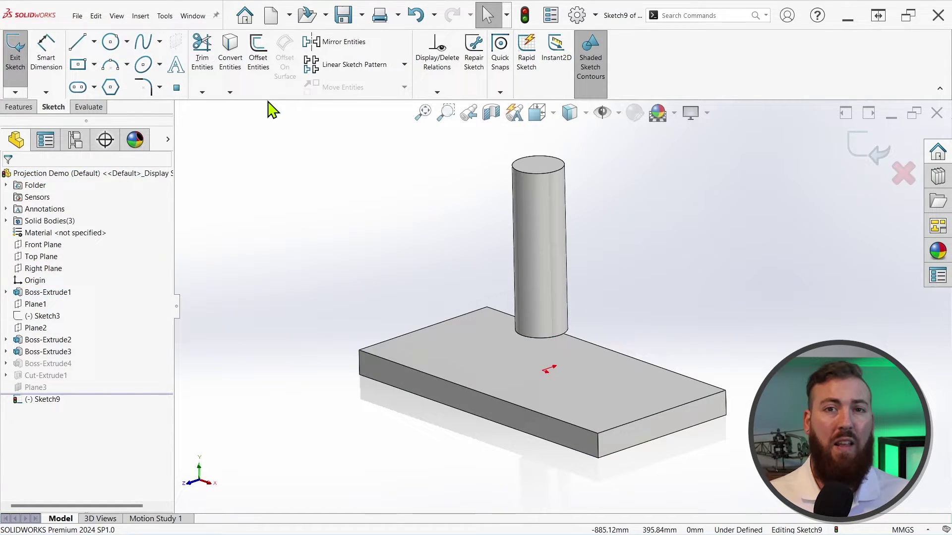
{"action": "left_click", "coordinate": [236, 68]}
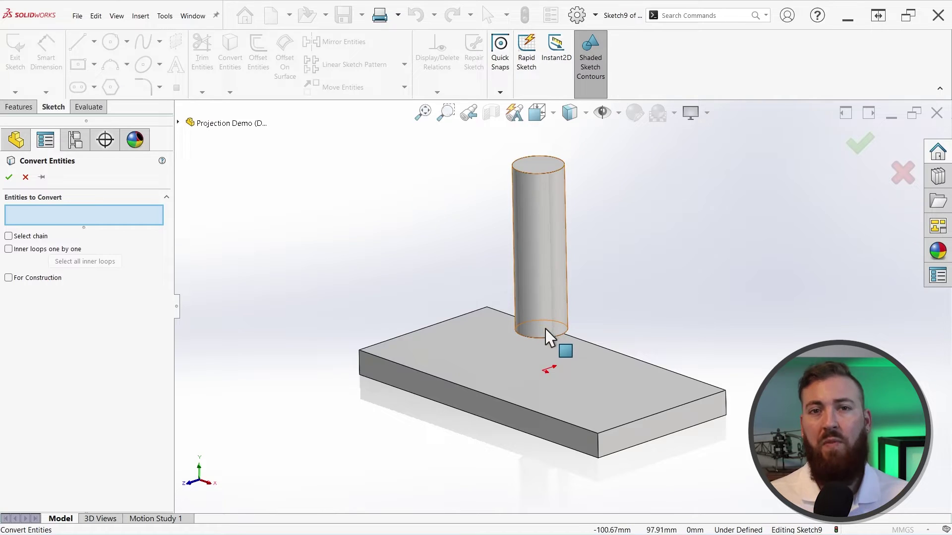
{"action": "left_click", "coordinate": [555, 345]}
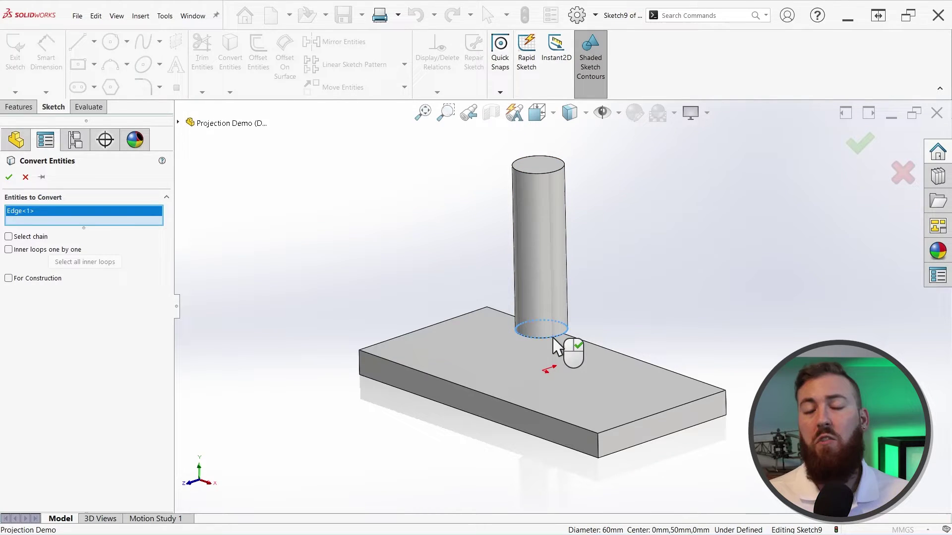
{"action": "right_click", "coordinate": [556, 345]}
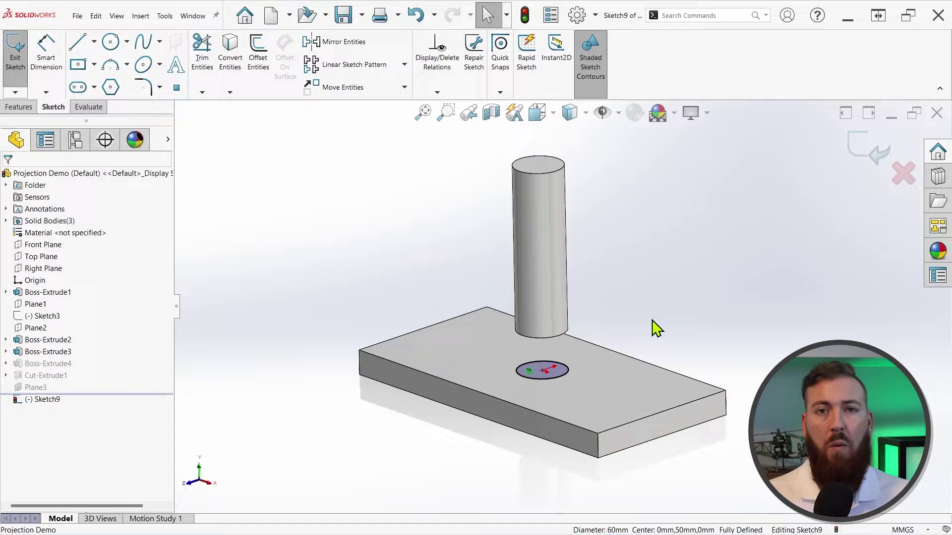
- Extrude-cut the projected circle Through All to make a hole in the plate
{"action": "left_click", "coordinate": [20, 107]}
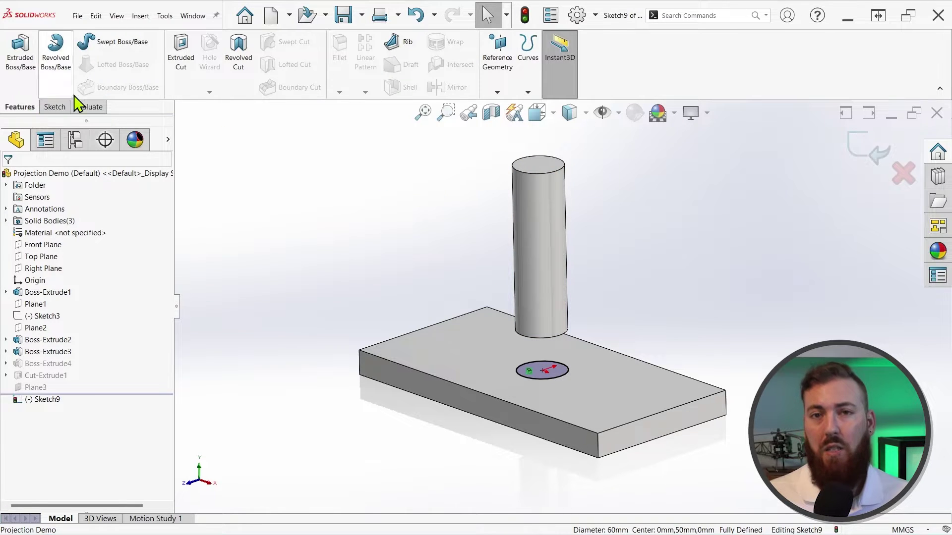
{"action": "left_click", "coordinate": [174, 71]}
{"action": "left_click", "coordinate": [11, 177]}
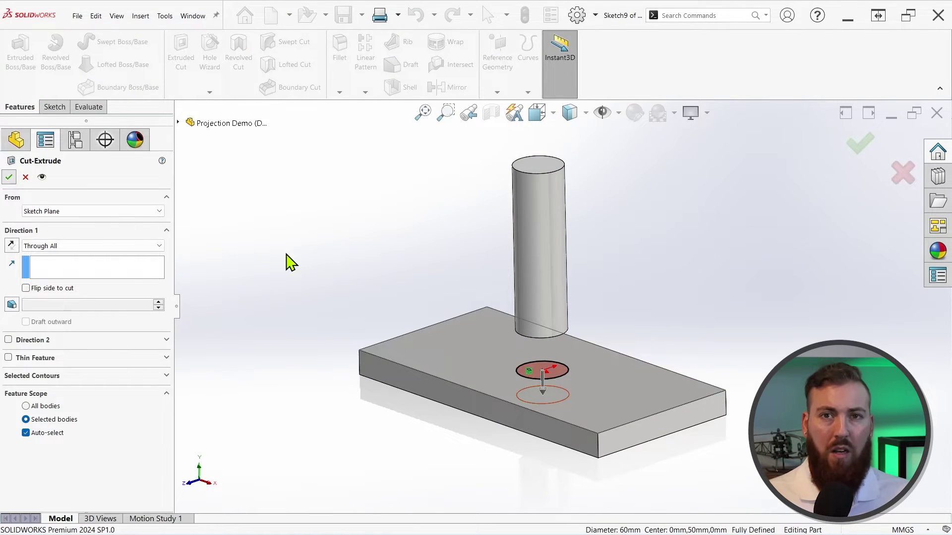
{"action": "left_click", "coordinate": [624, 339]}
- Drag the cylinder diameter from 60 to 110, then undo back into Sketch9
{"action": "middle_click_drag", "start_coordinate": [625, 339], "coordinate": [609, 382]}
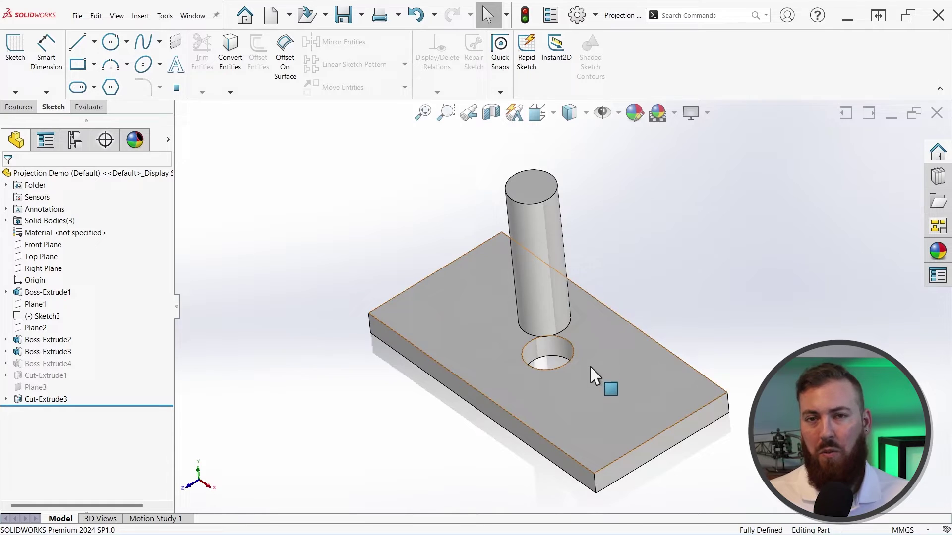
{"action": "scroll", "coordinate": [541, 310], "scroll_direction": "down", "scroll_amount": 3}
{"action": "left_click", "coordinate": [539, 305]}
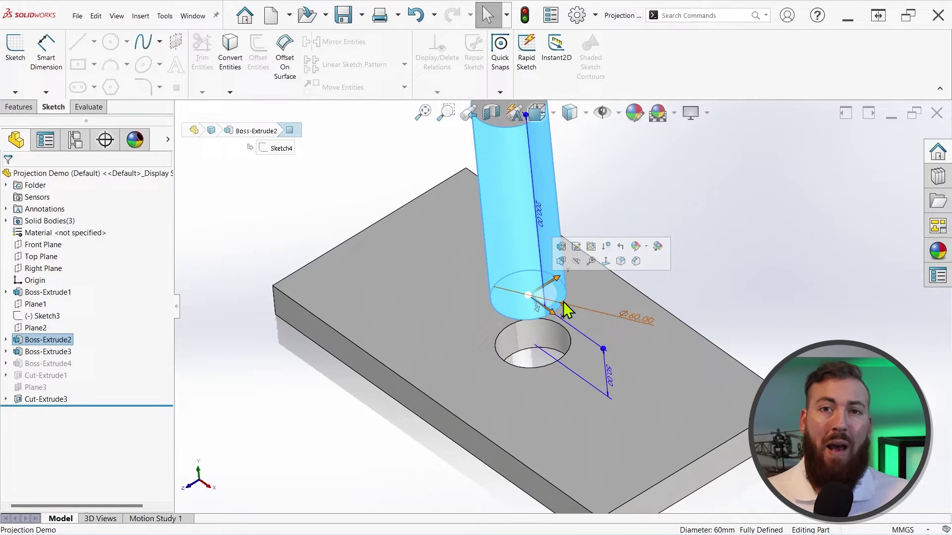
{"action": "mouse_move", "coordinate": [564, 303]}
{"action": "left_mouse_down"}
{"action": "mouse_move", "coordinate": [601, 304]}
{"action": "mouse_move", "coordinate": [584, 295]}
{"action": "mouse_move", "coordinate": [578, 304]}
{"action": "left_mouse_up"}
{"action": "left_click", "coordinate": [626, 241]}
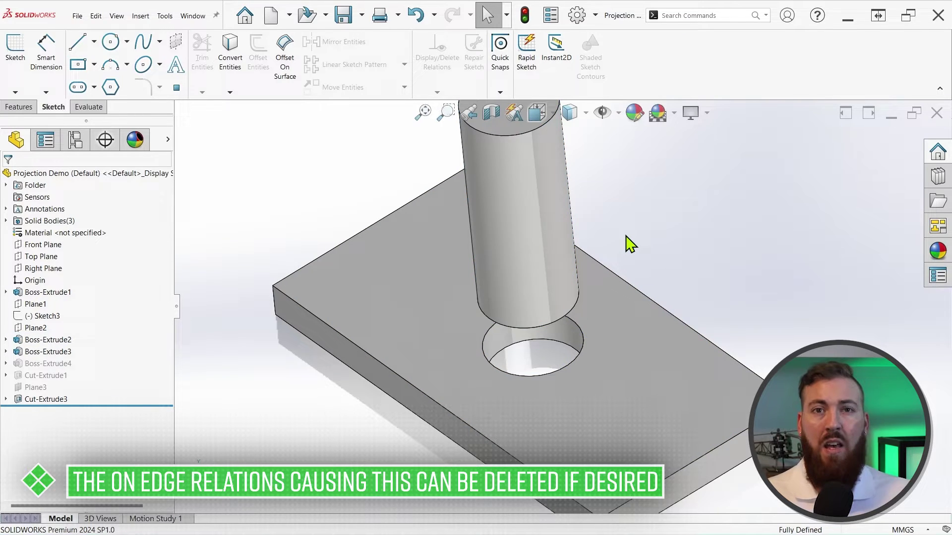
{"action": "key", "text": "ctrl+z"}
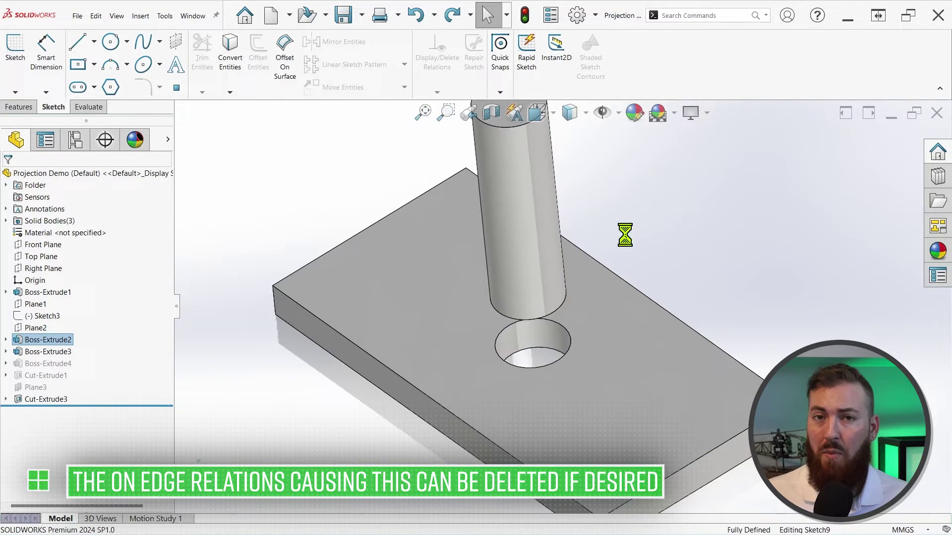
{"action": "key", "text": "ctrl+z"}
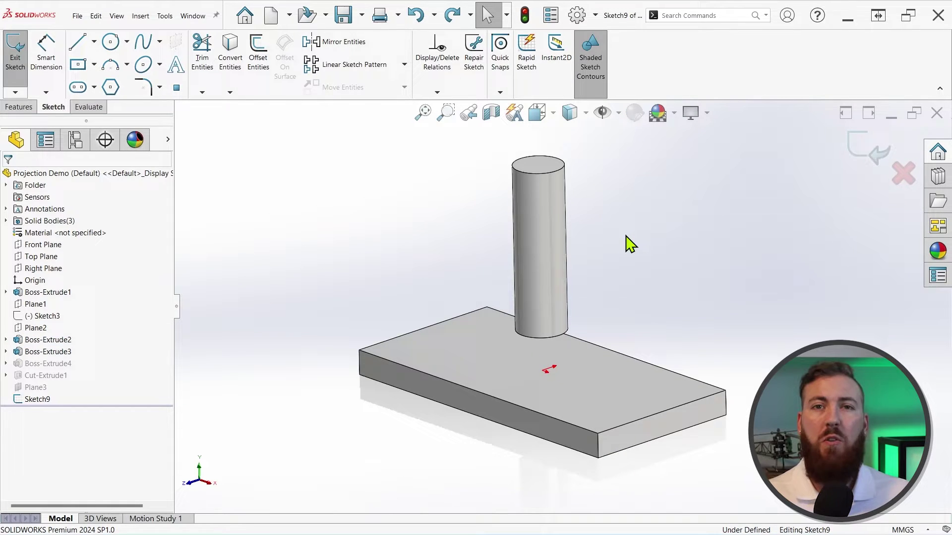
- Undo the plate sketch, hide the upright cylinder body and show the angled one
{"action": "key", "text": "ctrl+z"}
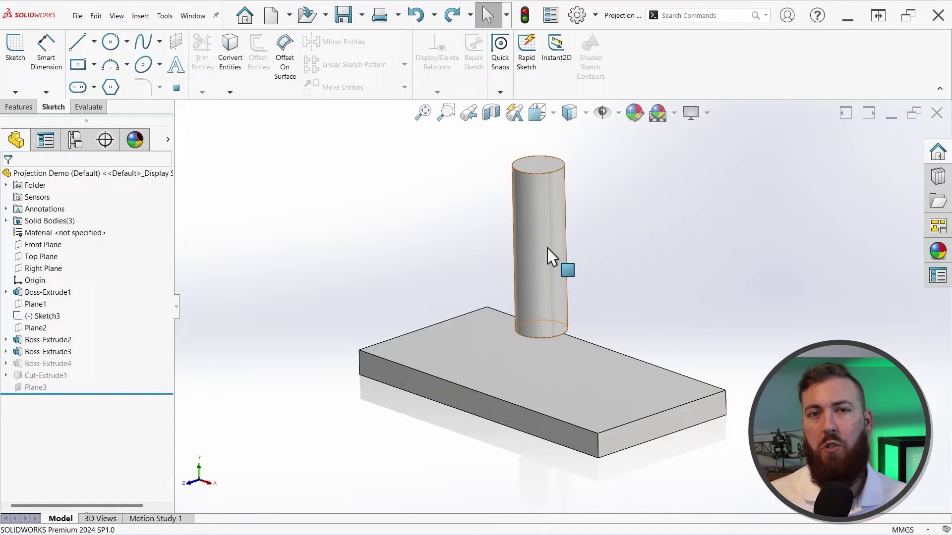
{"action": "key", "text": "Tab"}
{"action": "key", "text": "shift+Tab"}
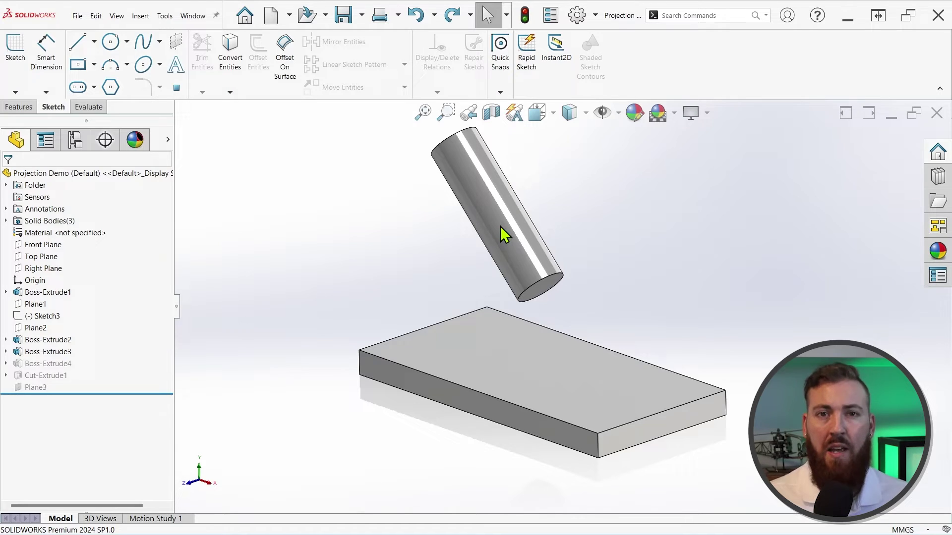
- Sketch on the plate top and convert the angled cylinder's end edge into an ellipse
{"action": "left_click", "coordinate": [565, 372]}
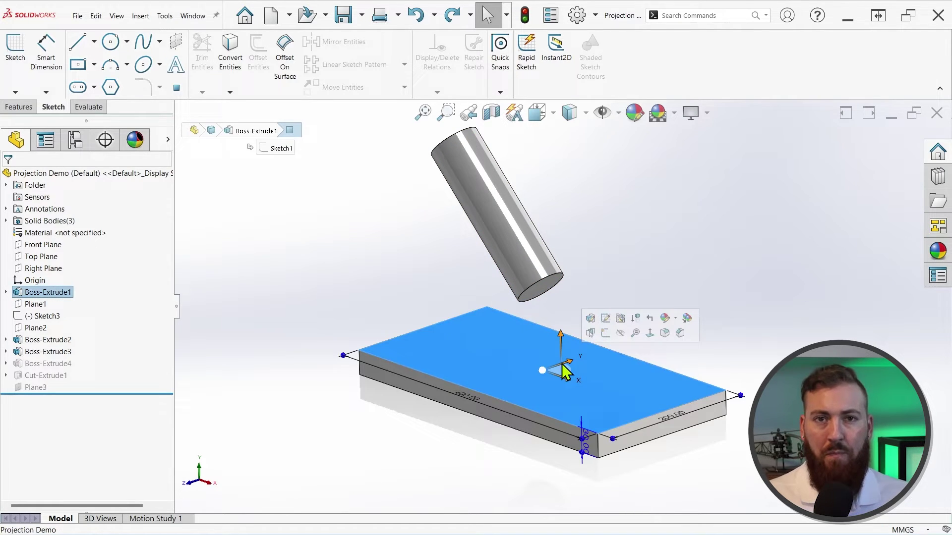
{"action": "left_click", "coordinate": [605, 333]}
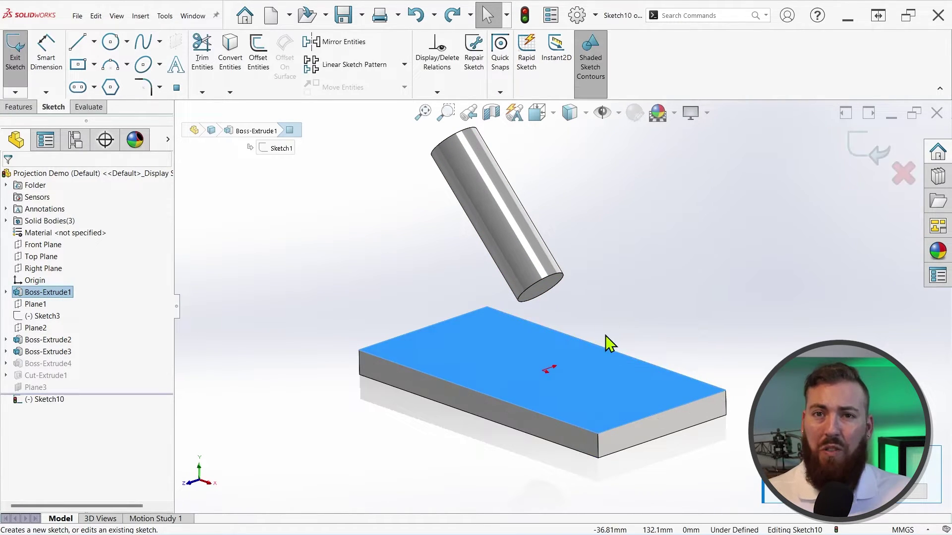
{"action": "left_click", "coordinate": [229, 62]}
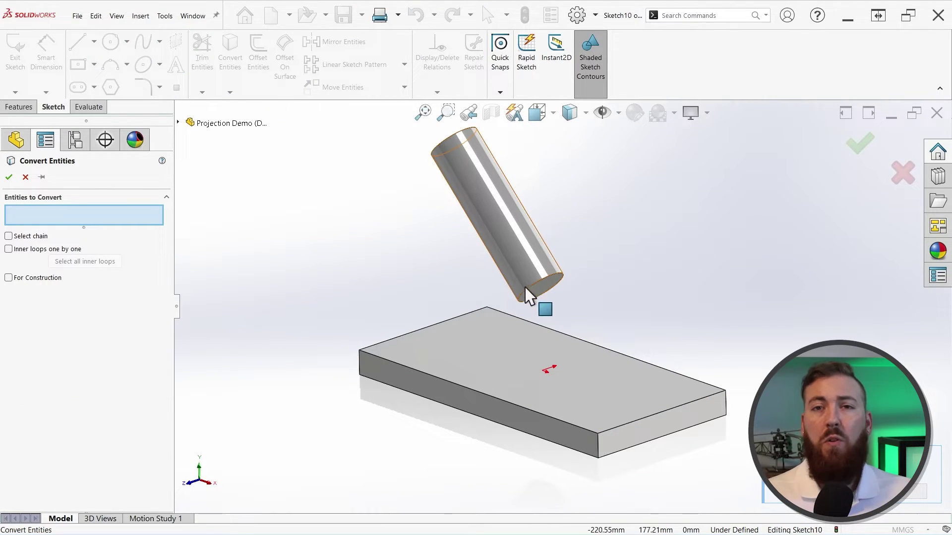
{"action": "scroll", "coordinate": [575, 303], "scroll_direction": "down", "scroll_amount": 3}
{"action": "left_click", "coordinate": [555, 271]}
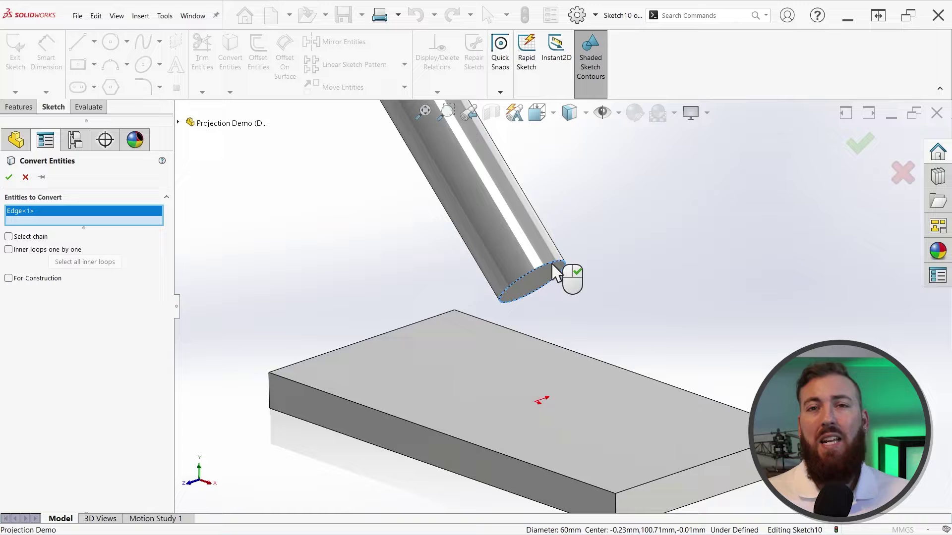
{"action": "key", "text": "Return"}
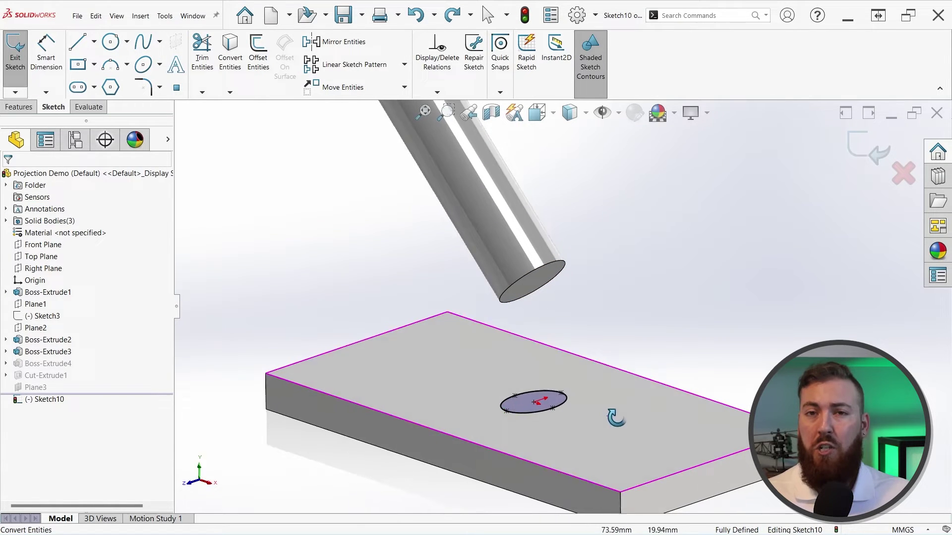
{"action": "middle_click_drag", "start_coordinate": [614, 419], "coordinate": [639, 448]}
{"action": "scroll", "coordinate": [531, 415], "scroll_direction": "down", "scroll_amount": 5}
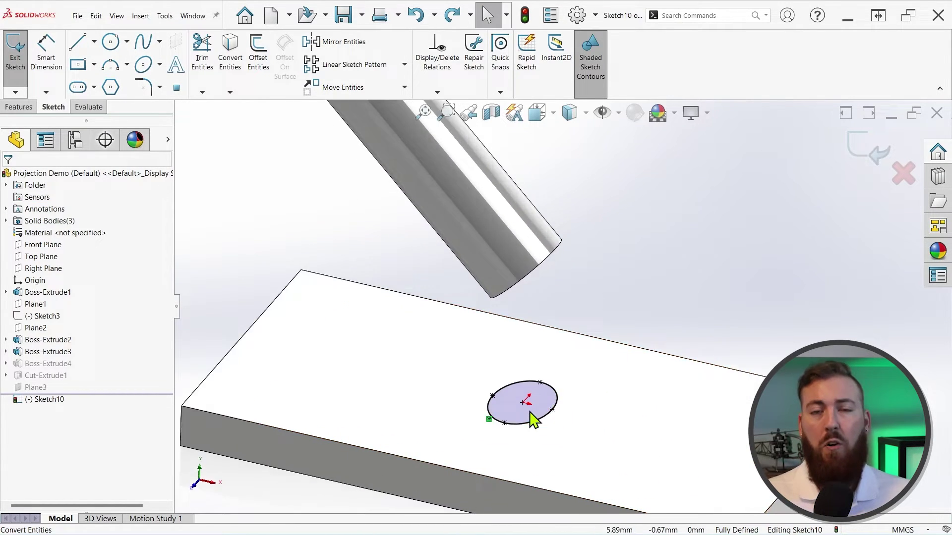
{"action": "mouse_move", "coordinate": [585, 408]}
{"action": "middle_mouse_down"}
{"action": "mouse_move", "coordinate": [616, 421]}
{"action": "mouse_move", "coordinate": [614, 457]}
{"action": "middle_mouse_up"}
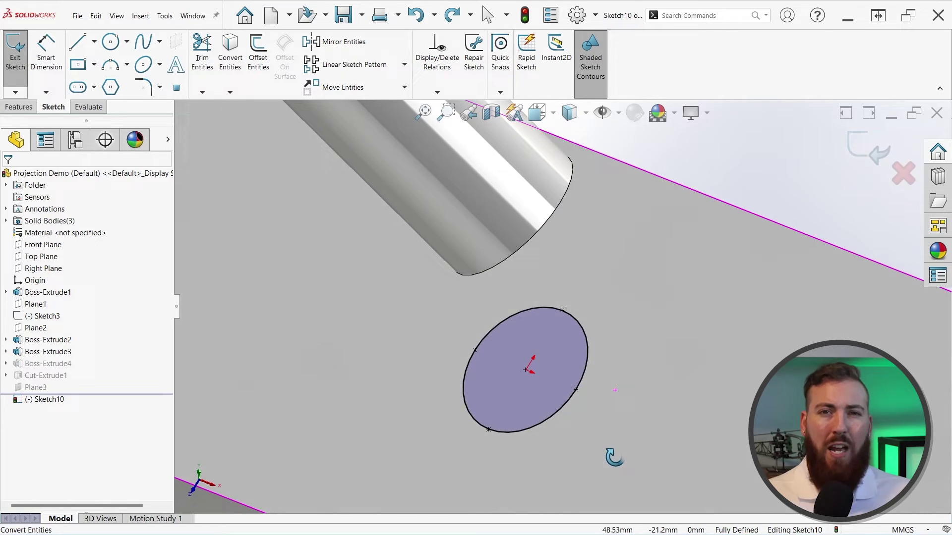
{"action": "scroll", "coordinate": [618, 461], "scroll_direction": "up", "scroll_amount": 4}
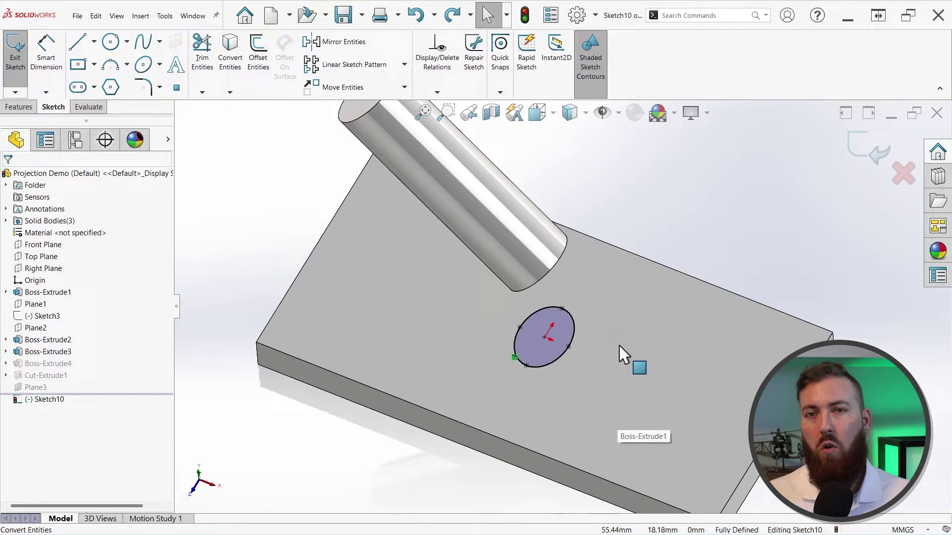
- Switch to Hidden Lines Visible and view the ellipse Normal To with Ctrl+8
{"action": "left_click", "coordinate": [586, 117]}
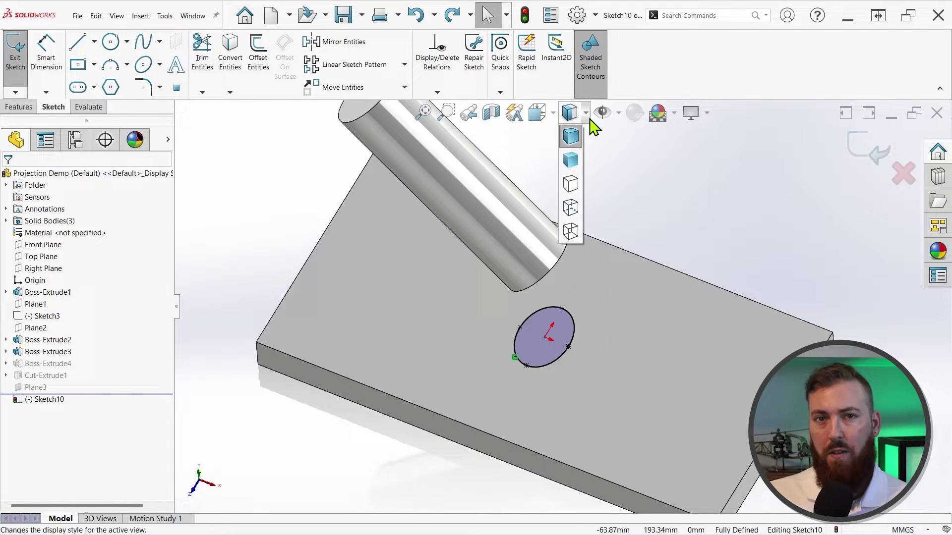
{"action": "left_click", "coordinate": [571, 208]}
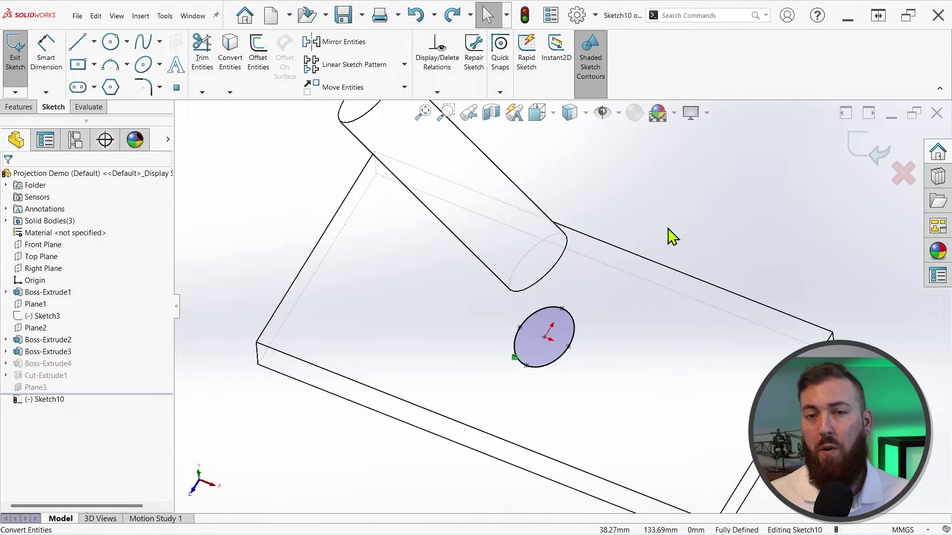
{"action": "key", "text": "ctrl+8"}
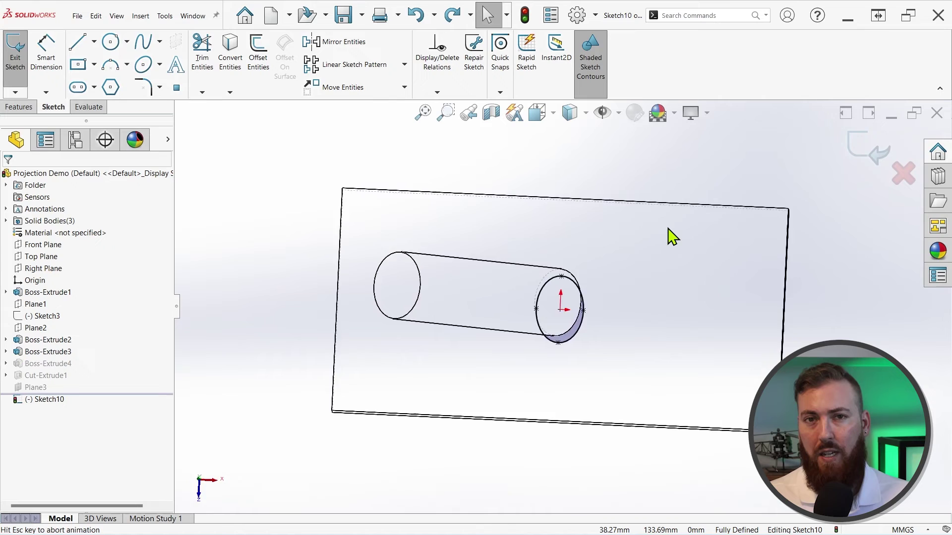
{"action": "scroll", "coordinate": [575, 321], "scroll_direction": "down", "scroll_amount": 5}
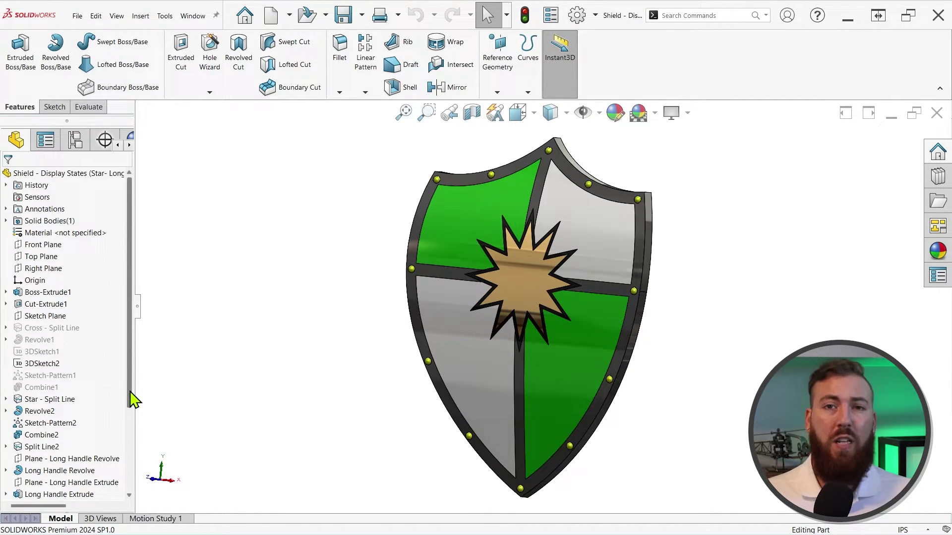
{"action": "left_click_drag", "start_coordinate": [131, 397], "coordinate": [125, 484]}
{"action": "left_click", "coordinate": [40, 496]}
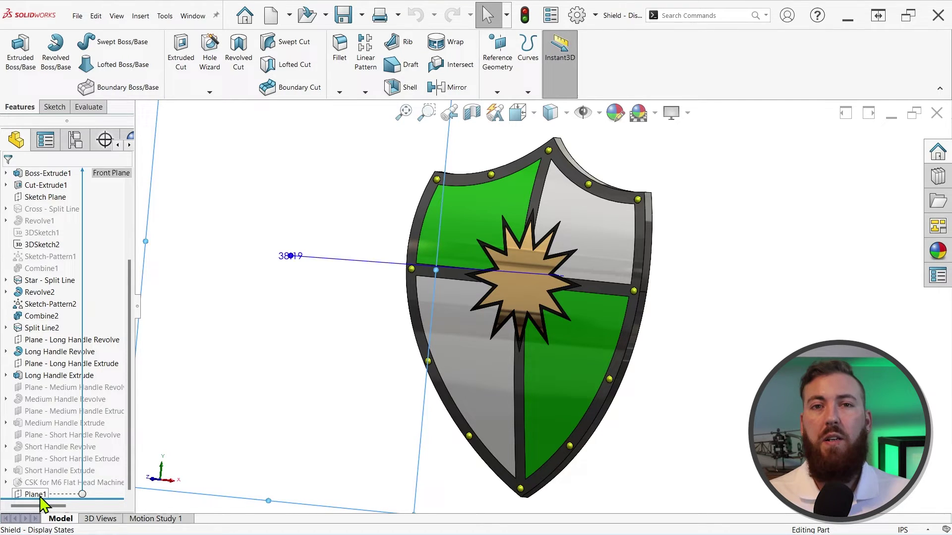
{"action": "left_click", "coordinate": [49, 480]}
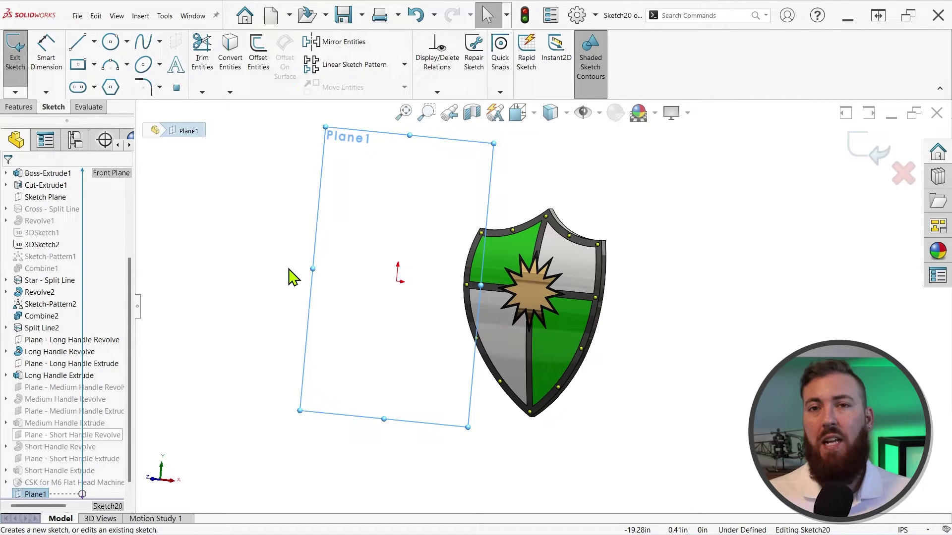
{"action": "left_click", "coordinate": [232, 53]}
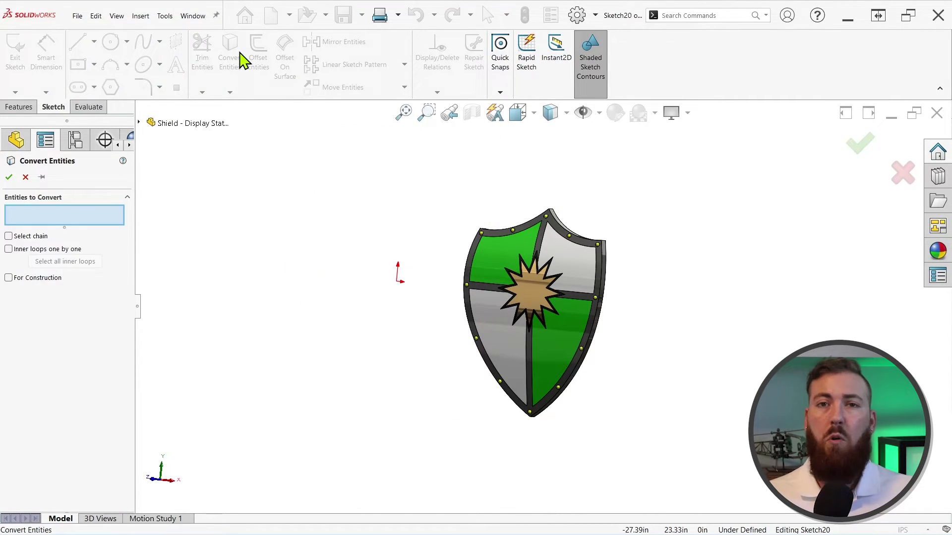
{"action": "scroll", "coordinate": [521, 282], "scroll_direction": "down", "scroll_amount": 2}
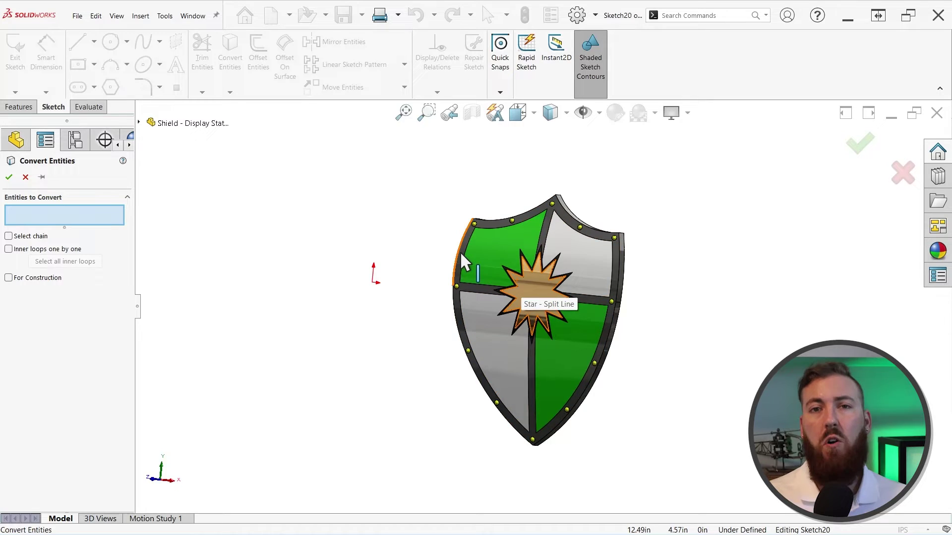
{"action": "left_click", "coordinate": [461, 253]}
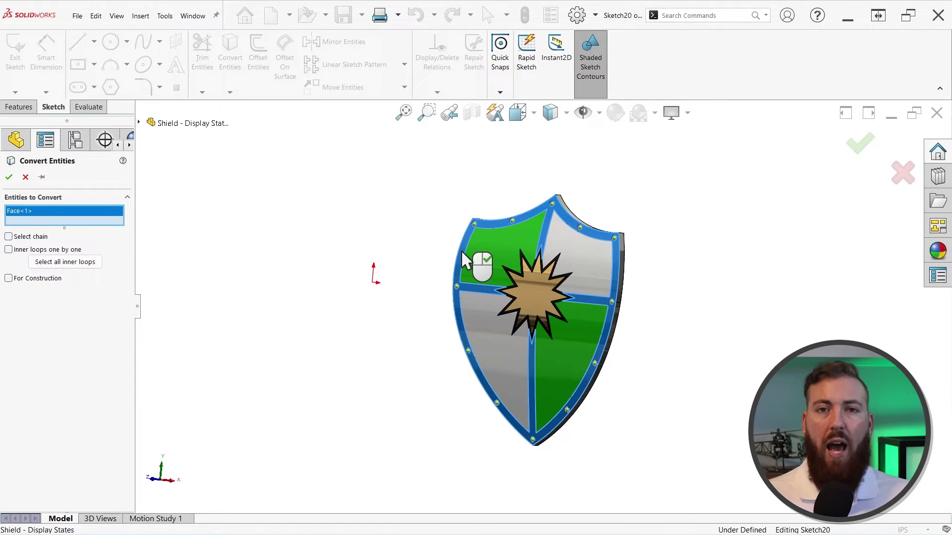
{"action": "right_click", "coordinate": [462, 254]}
{"action": "middle_click_drag", "start_coordinate": [662, 320], "coordinate": [681, 343]}
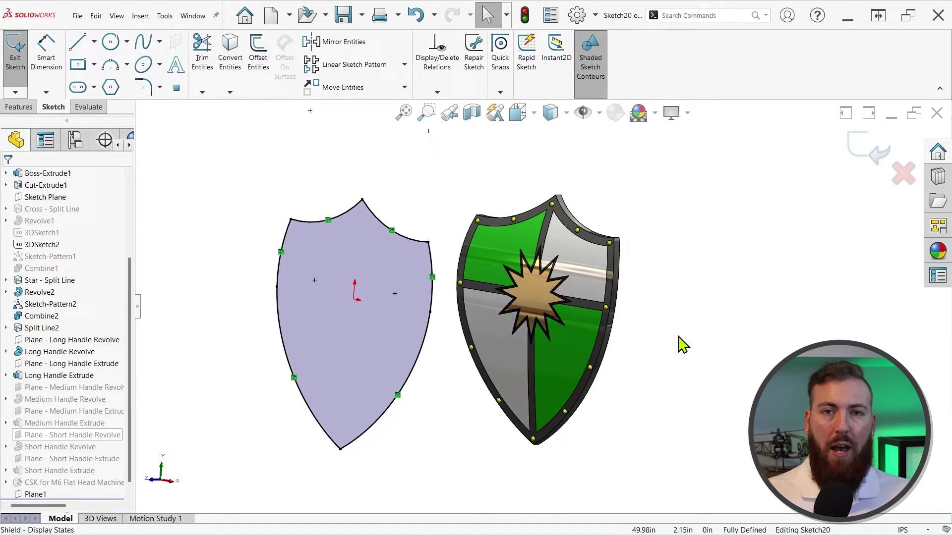
- Start Convert Entities, trial-pick four stud edges, then Clear Selections to empty the list
{"action": "left_click", "coordinate": [240, 66]}
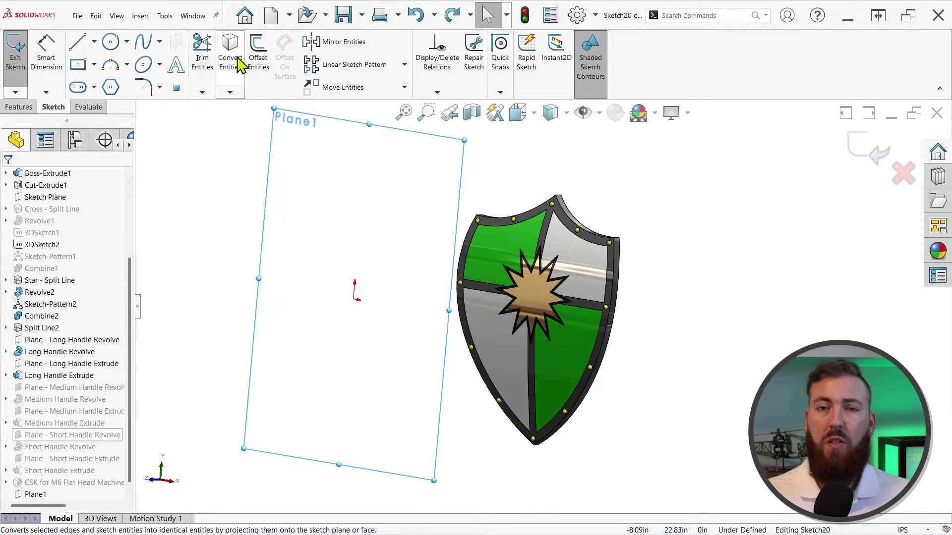
{"action": "scroll", "coordinate": [505, 228], "scroll_direction": "down", "scroll_amount": 5}
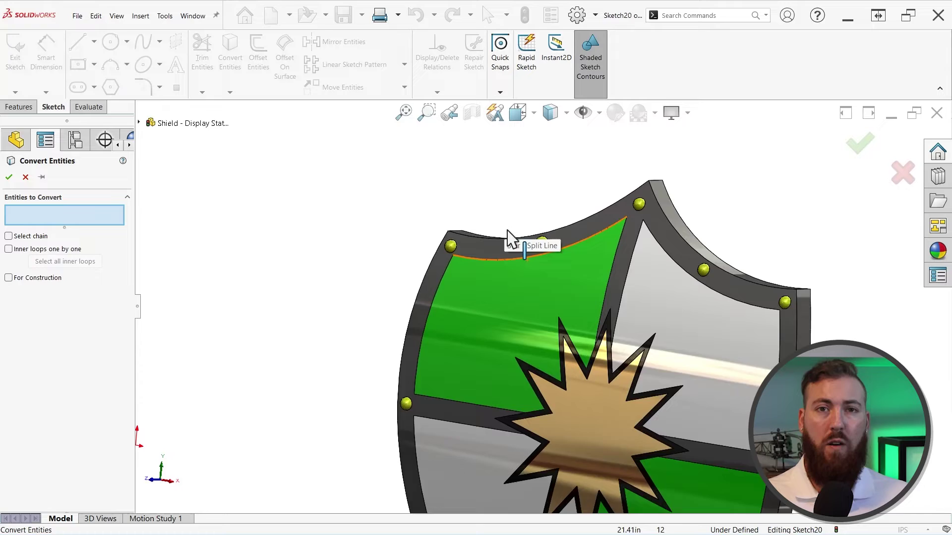
{"action": "scroll", "coordinate": [505, 259], "scroll_direction": "down", "scroll_amount": 2}
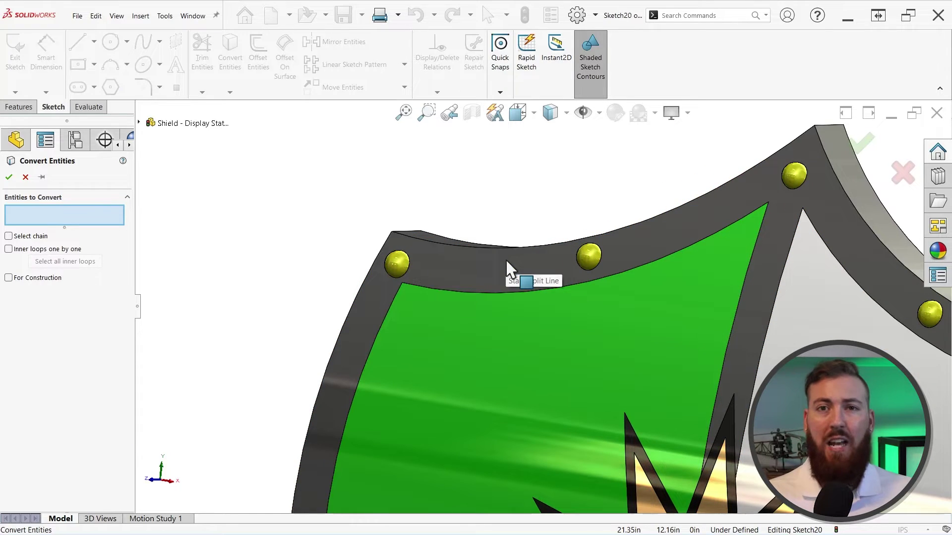
{"action": "left_click", "coordinate": [410, 266]}
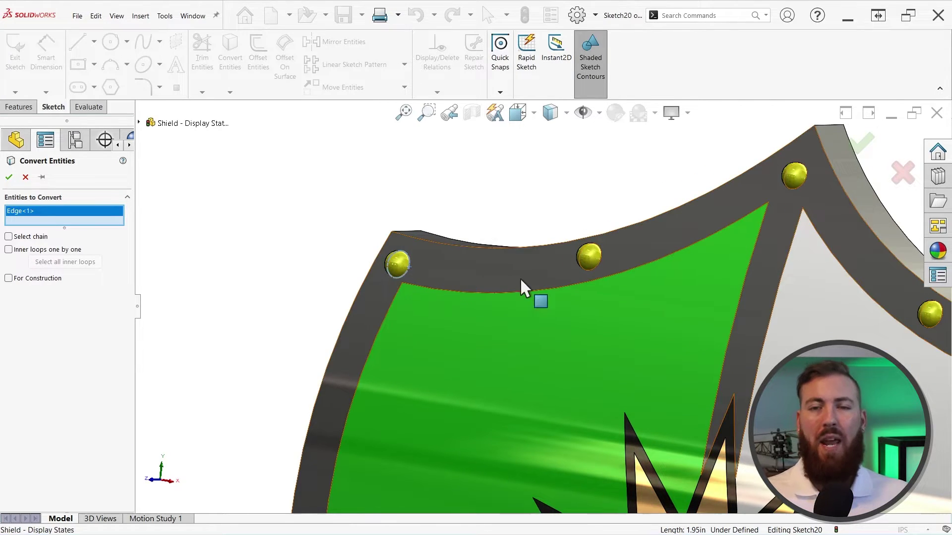
{"action": "left_click", "coordinate": [600, 267]}
{"action": "left_click", "coordinate": [801, 187]}
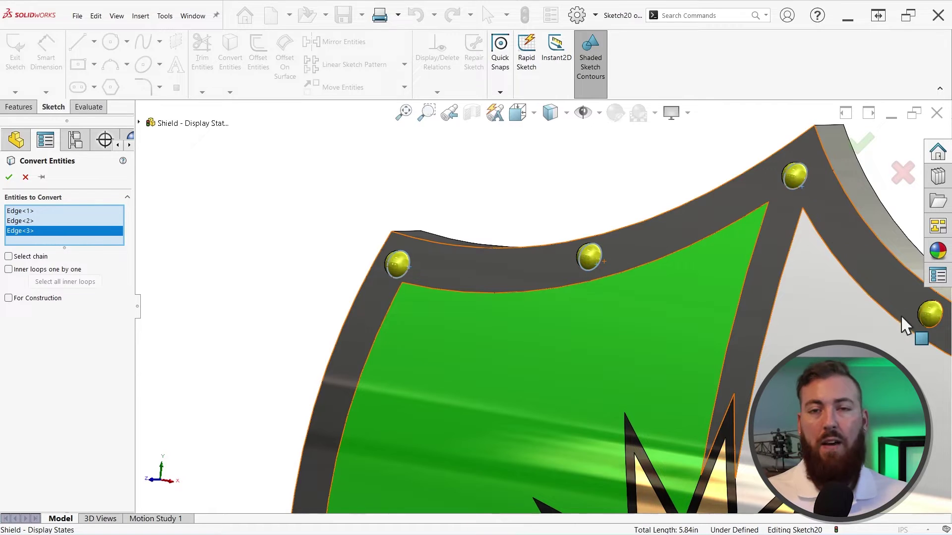
{"action": "left_click", "coordinate": [934, 337]}
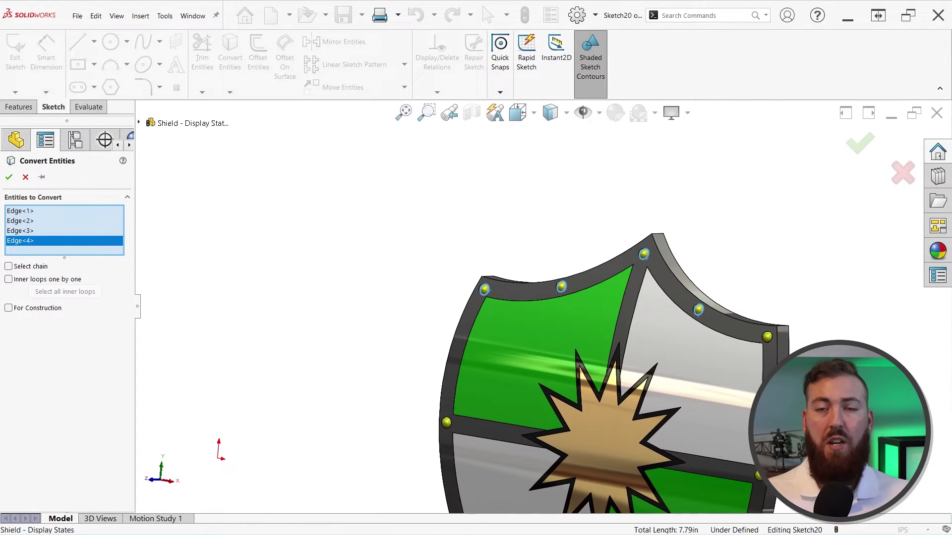
{"action": "right_click", "coordinate": [13, 223]}
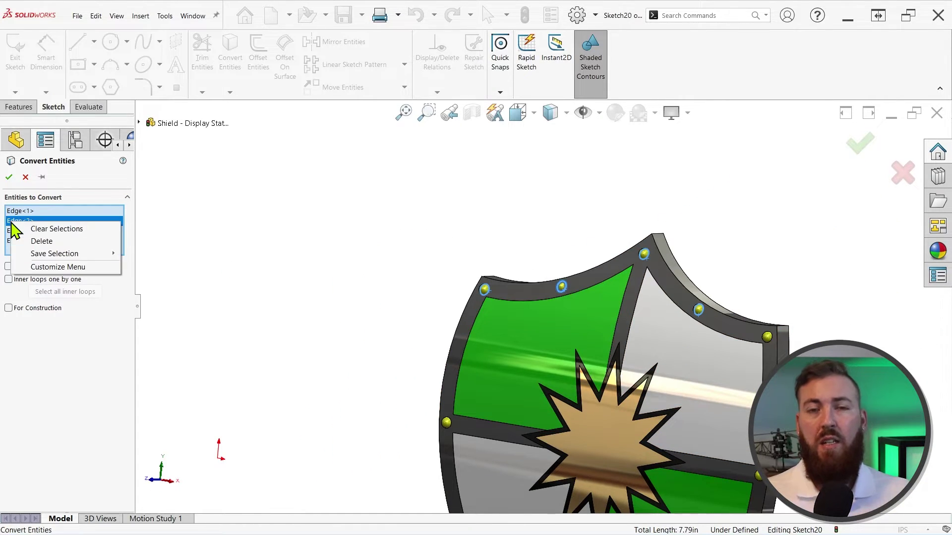
{"action": "left_click", "coordinate": [35, 228]}
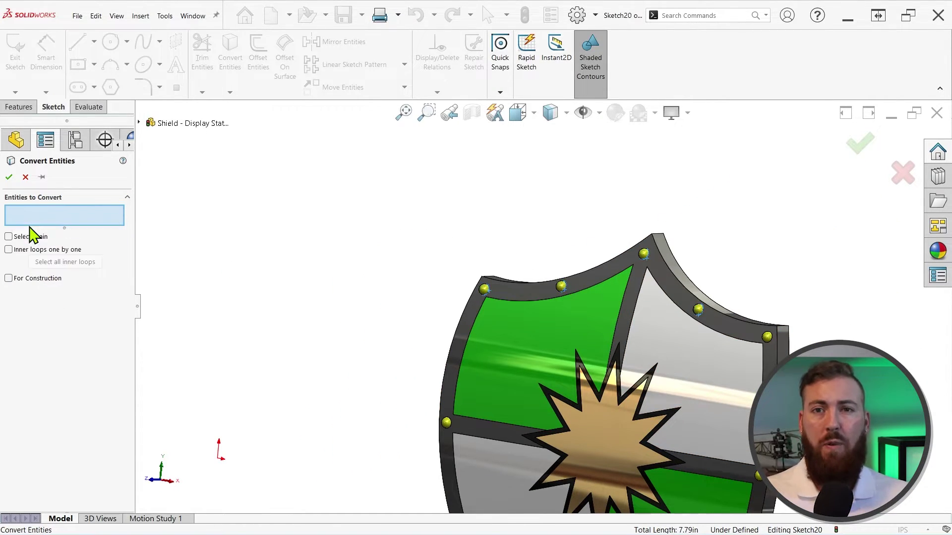
- Queue the rim face's inner loops with Select all inner loops, then delete Face<1> from the list
{"action": "left_click", "coordinate": [461, 335]}
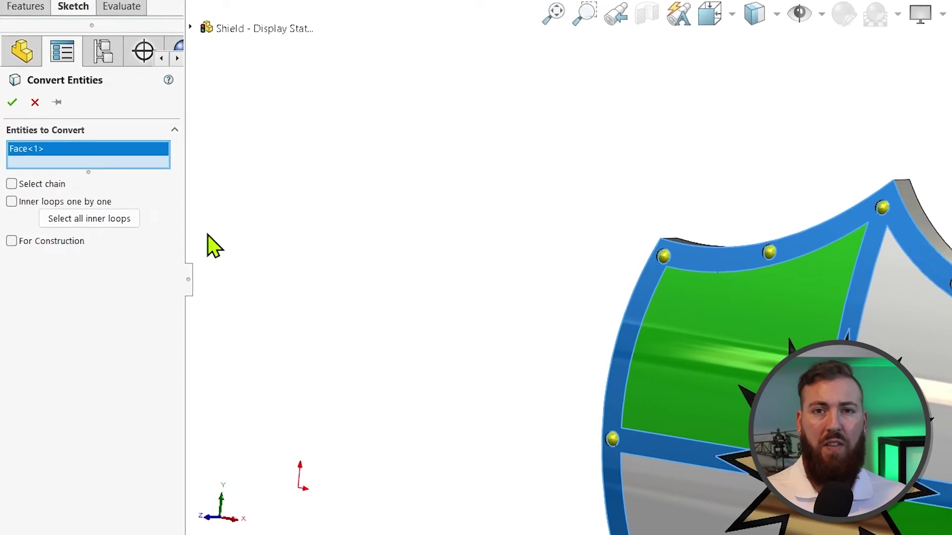
{"action": "left_click", "coordinate": [90, 239]}
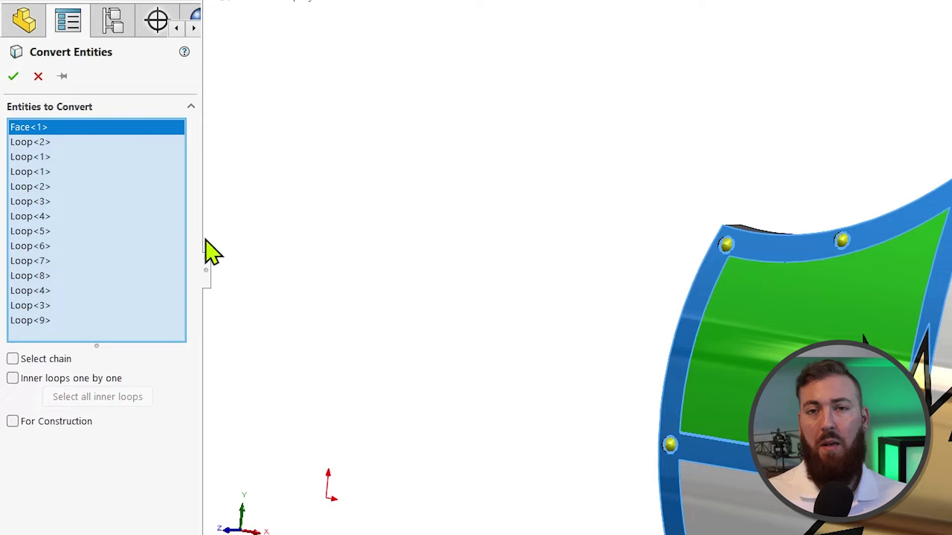
{"action": "middle_click_drag", "start_coordinate": [530, 438], "coordinate": [431, 240], "text": "ctrl"}
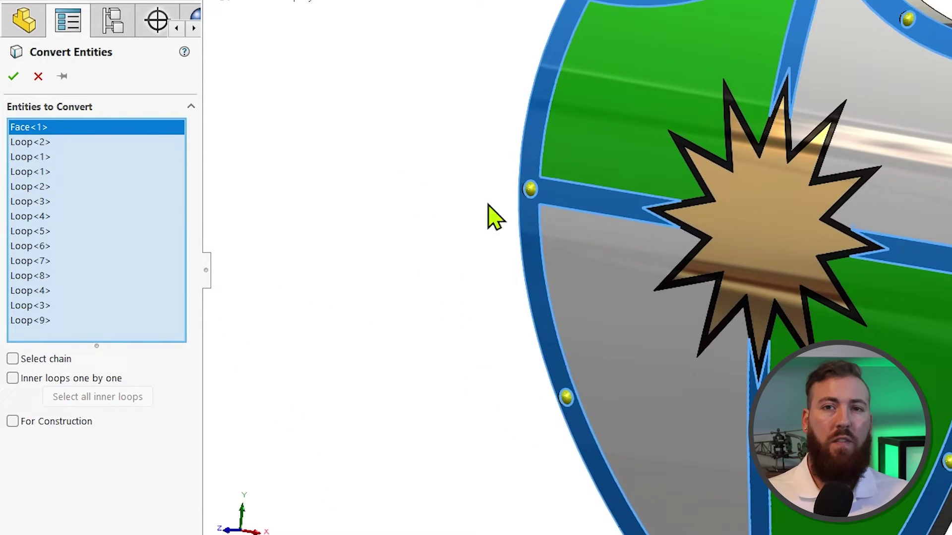
{"action": "scroll", "coordinate": [714, 278], "scroll_direction": "up", "scroll_amount": 3}
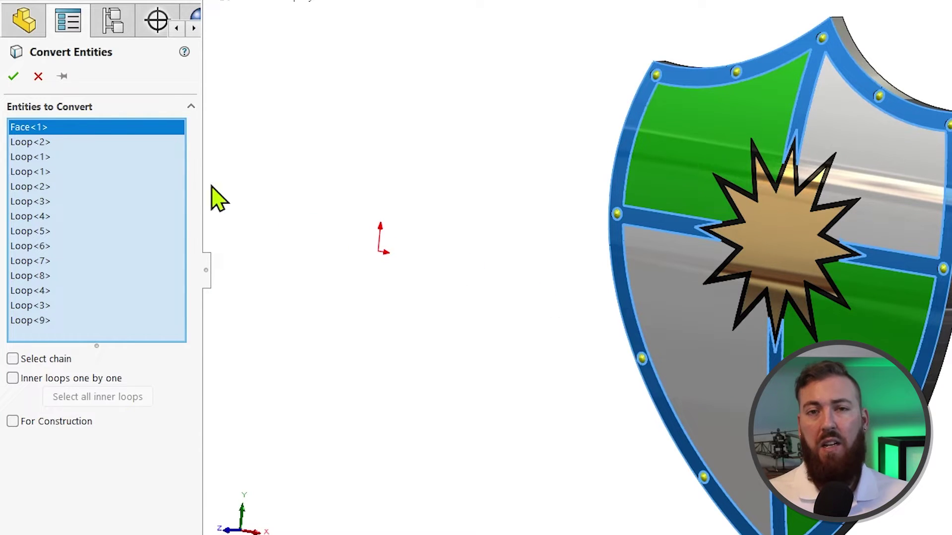
{"action": "right_click", "coordinate": [48, 134]}
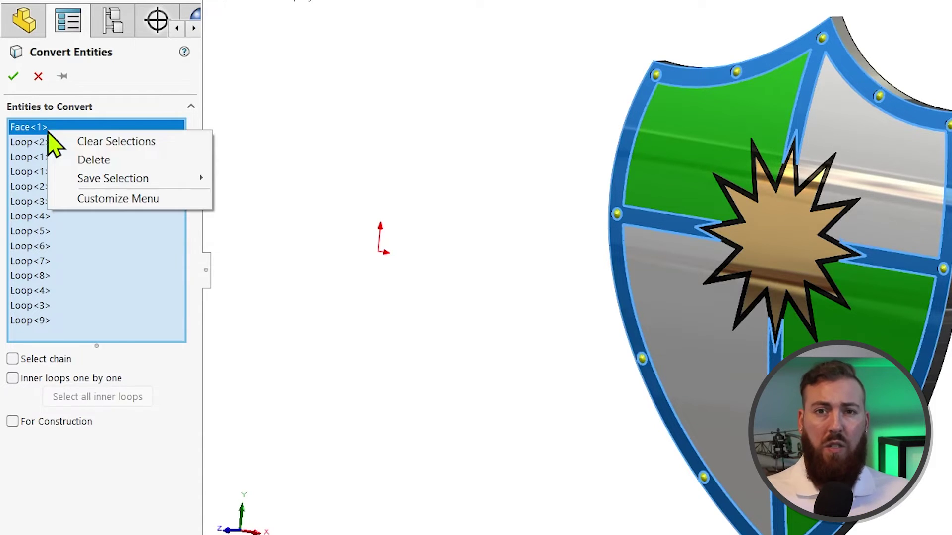
{"action": "left_click", "coordinate": [78, 161]}
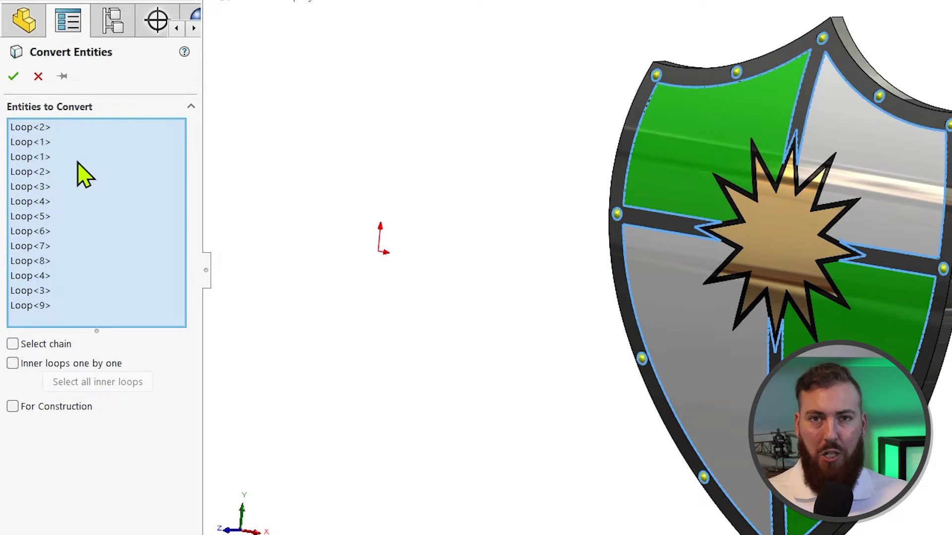
- Confirm the inner-loop conversion and delete the converted outer shield outline, keeping the stud circles
{"action": "left_click", "coordinate": [14, 77]}
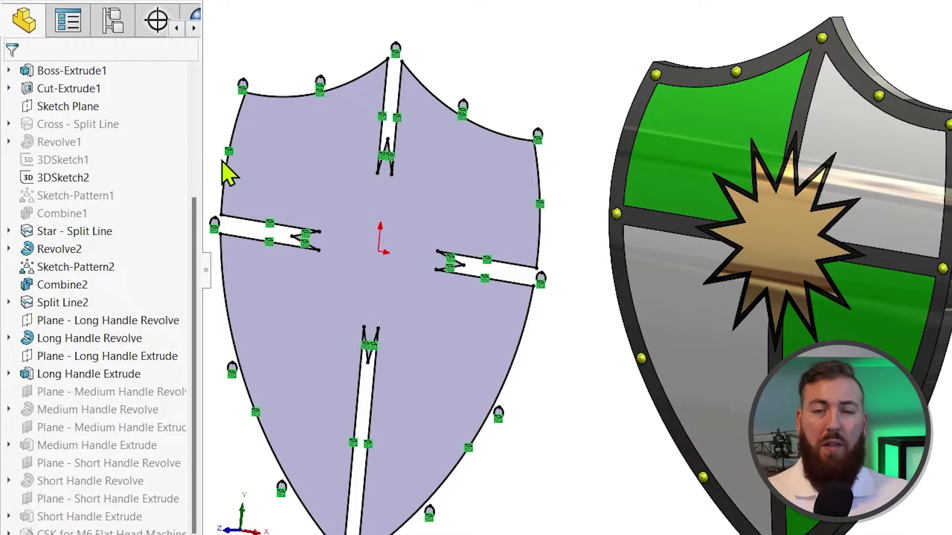
{"action": "middle_click_drag", "start_coordinate": [273, 174], "coordinate": [403, 163], "text": "ctrl"}
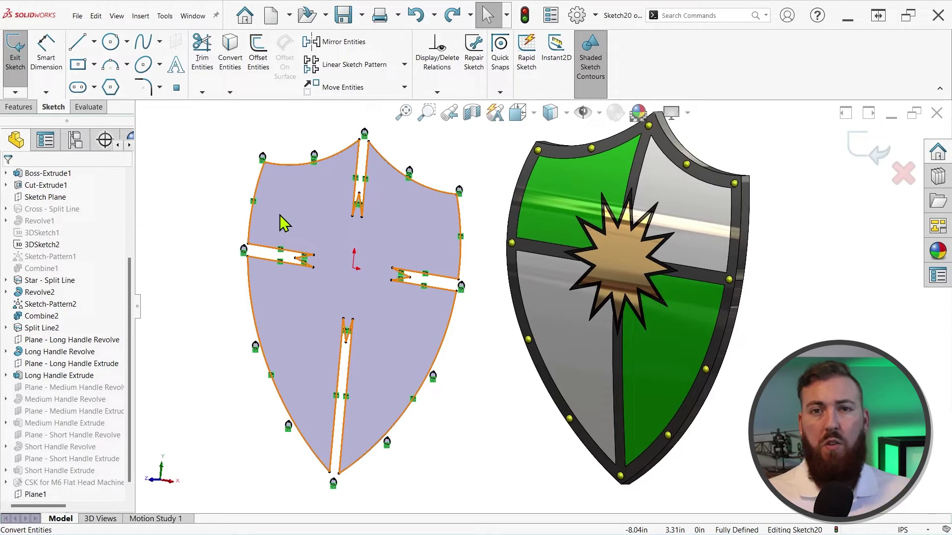
{"action": "left_click", "coordinate": [280, 215]}
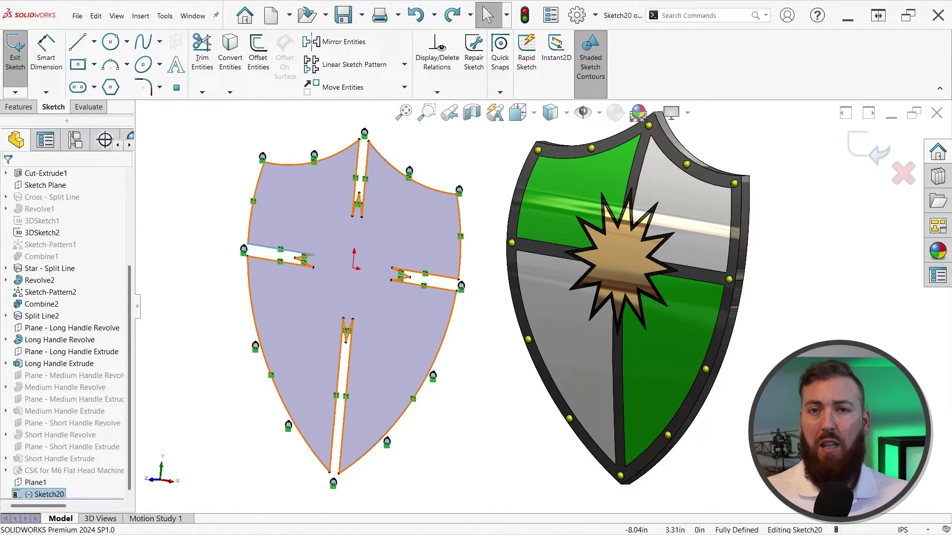
{"action": "key", "text": "Delete"}
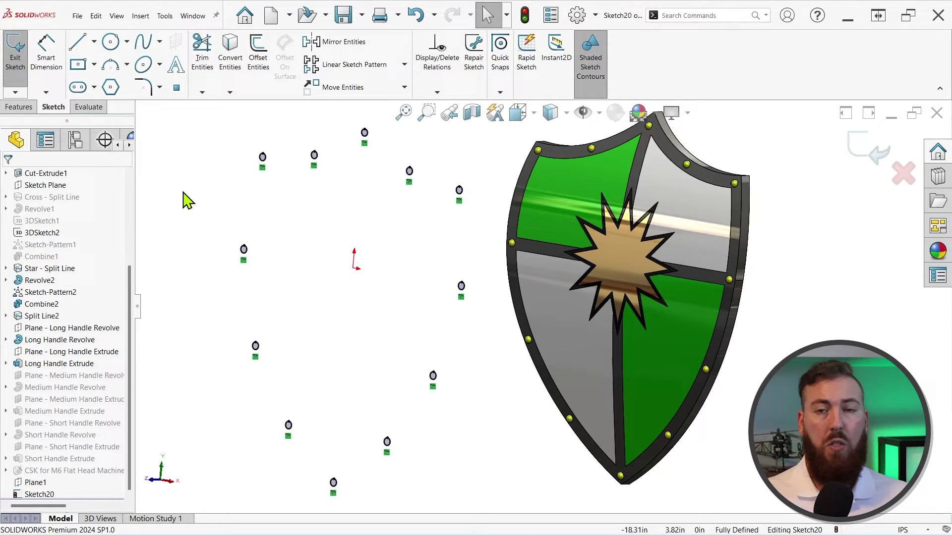
- Convert the star emblem's outline into Sketch20 using Select Loop, then recentre the star and shield
{"action": "left_click", "coordinate": [242, 73]}
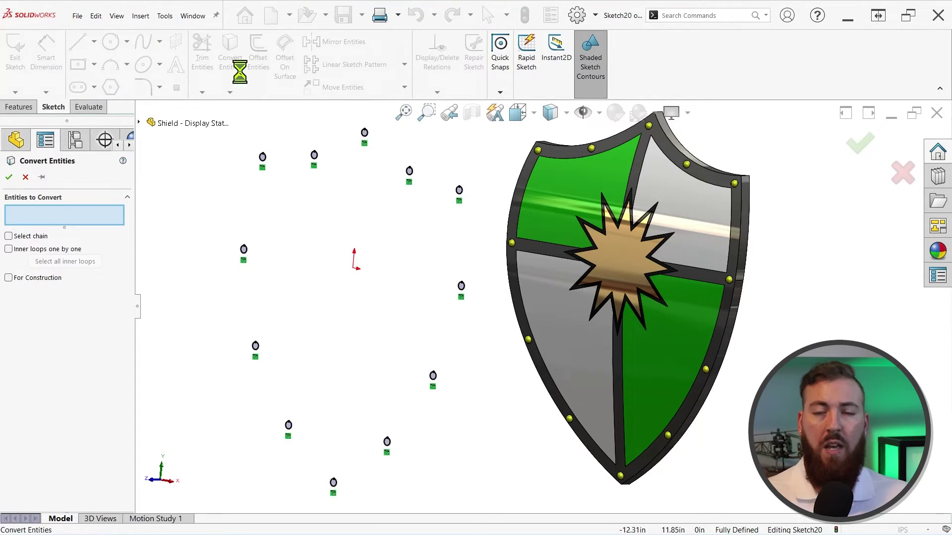
{"action": "scroll", "coordinate": [633, 241], "scroll_direction": "down", "scroll_amount": 5}
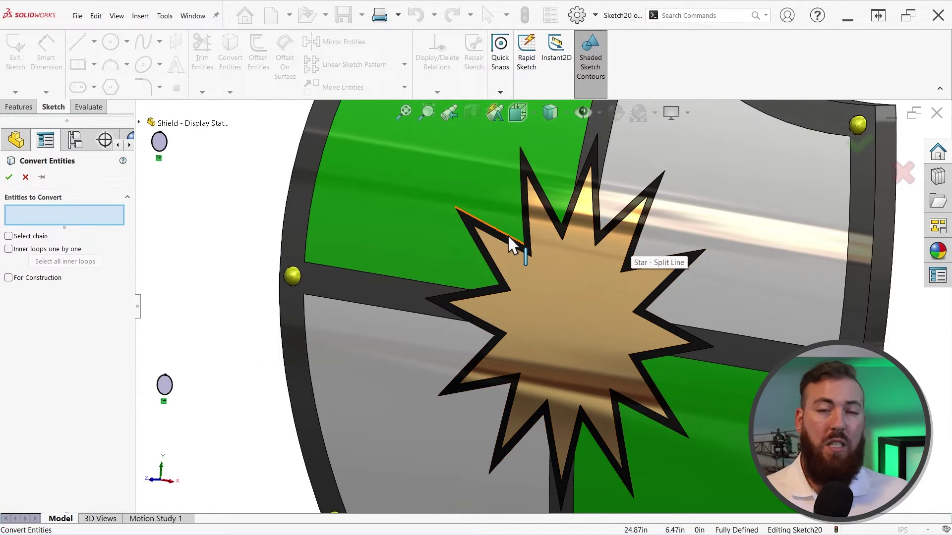
{"action": "right_click", "coordinate": [509, 240]}
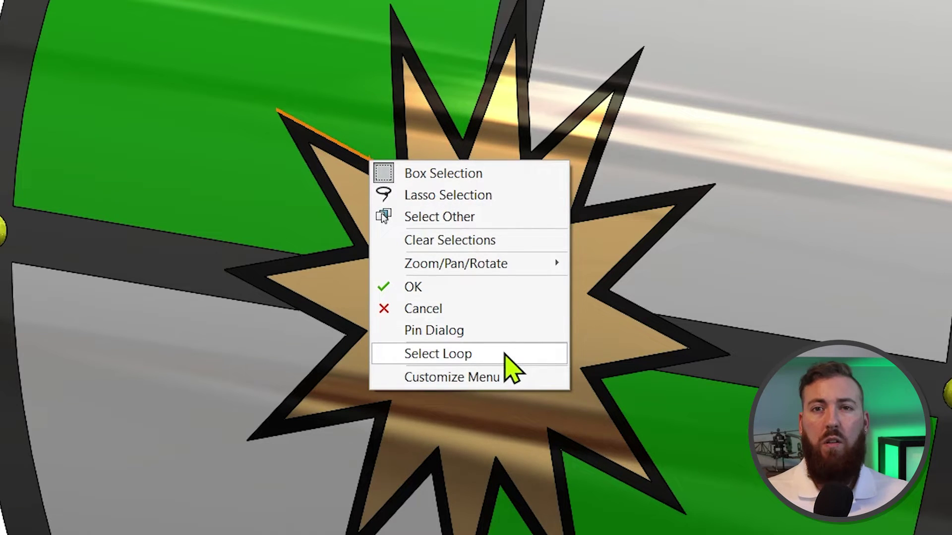
{"action": "left_click", "coordinate": [504, 354]}
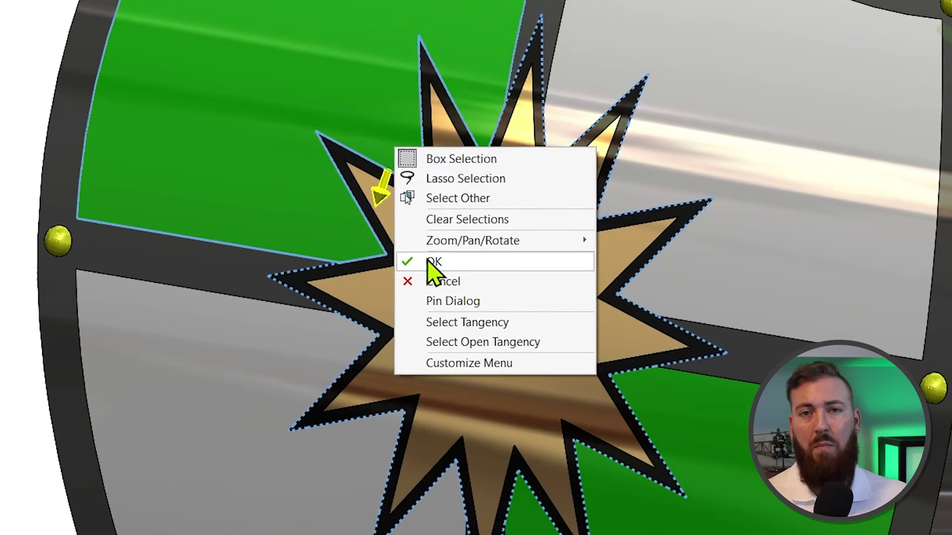
{"action": "left_click", "coordinate": [406, 254]}
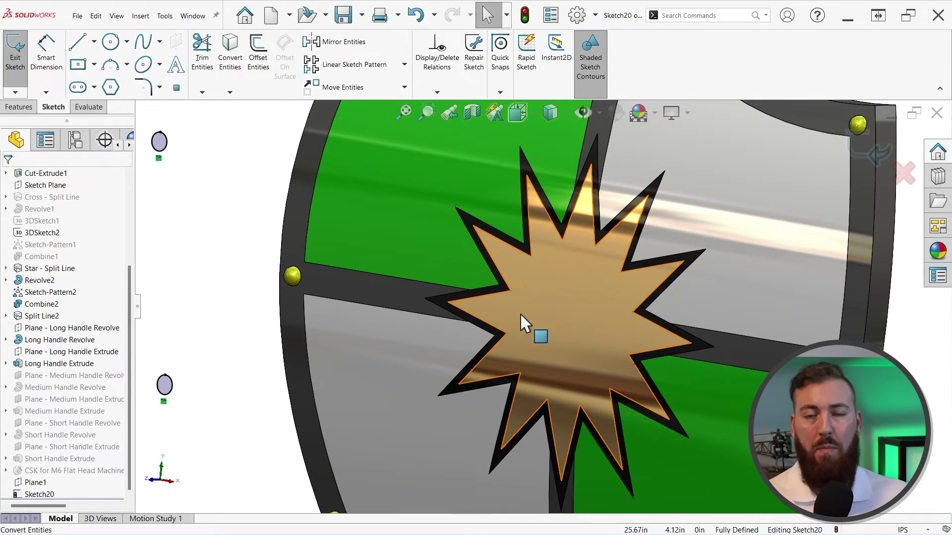
{"action": "scroll", "coordinate": [519, 317], "scroll_direction": "up", "scroll_amount": 5}
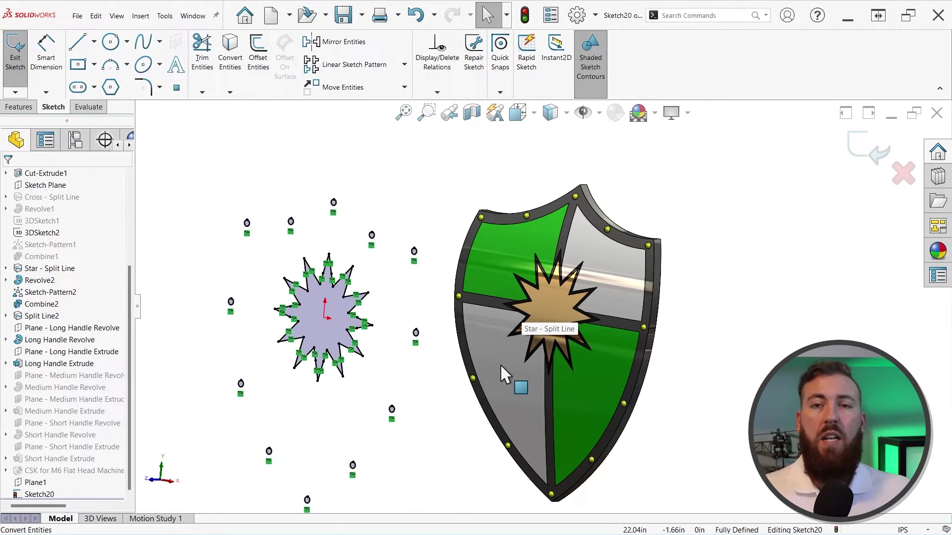
{"action": "middle_click_drag", "start_coordinate": [459, 384], "coordinate": [537, 357], "text": "ctrl"}
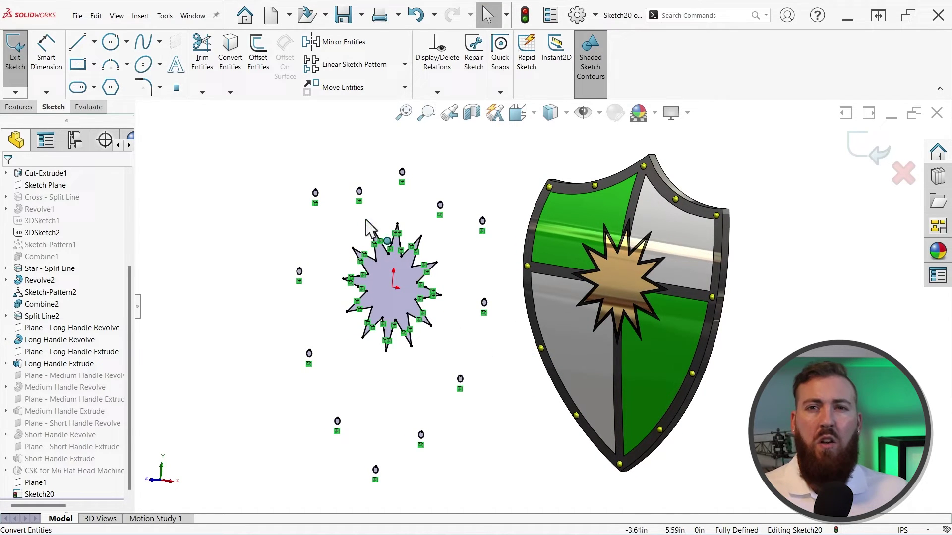
- Start Convert Entities, trial-pick two shield outer edges, then clear them
{"action": "left_click", "coordinate": [239, 66]}
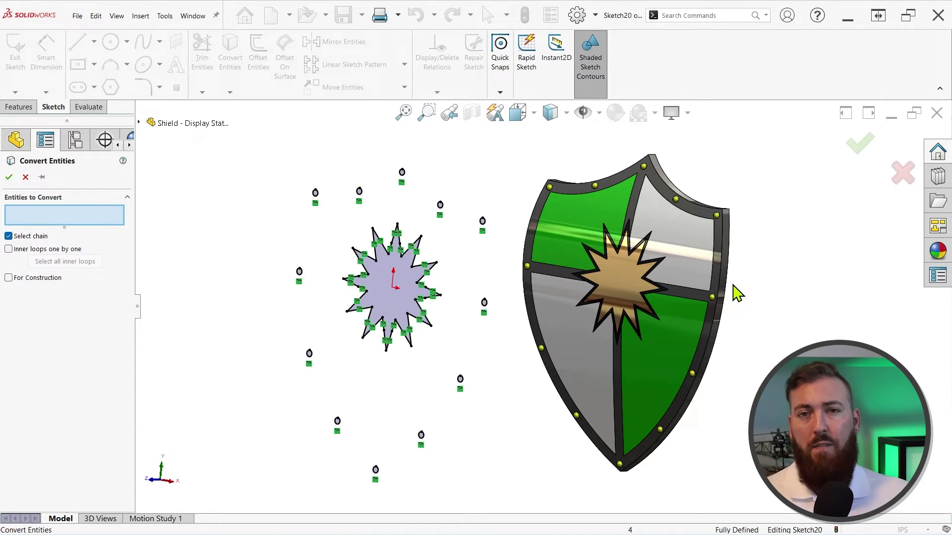
{"action": "left_click", "coordinate": [721, 275]}
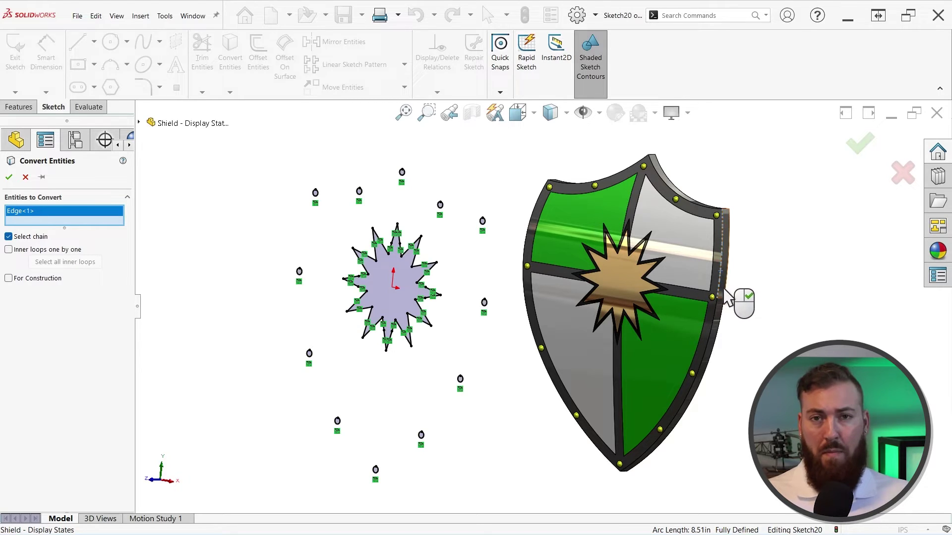
{"action": "left_click", "coordinate": [718, 319]}
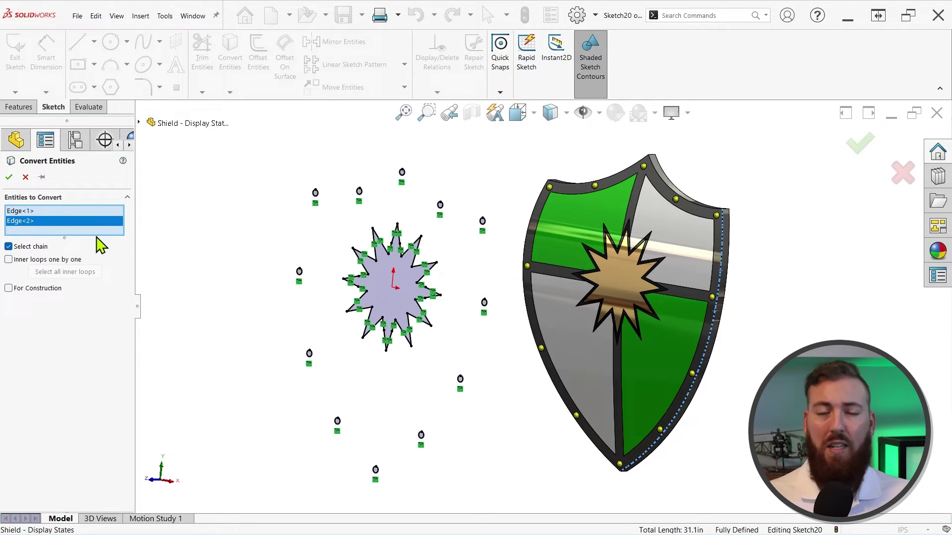
{"action": "right_click", "coordinate": [44, 222]}
{"action": "left_click", "coordinate": [62, 227]}
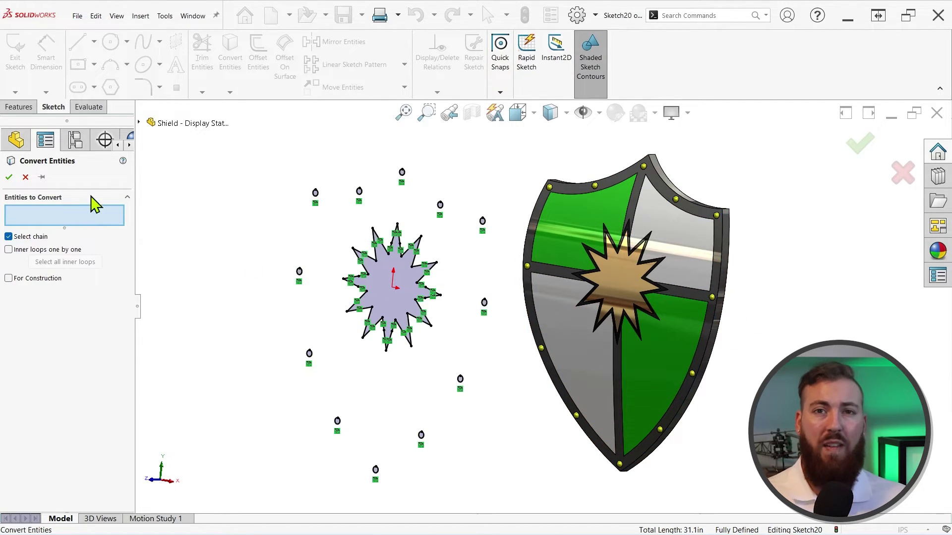
- Try Sketch1 under Boss-Extrude1, clear it, then convert the shield's outer edge chain
{"action": "left_click", "coordinate": [139, 123]}
{"action": "left_click", "coordinate": [160, 242]}
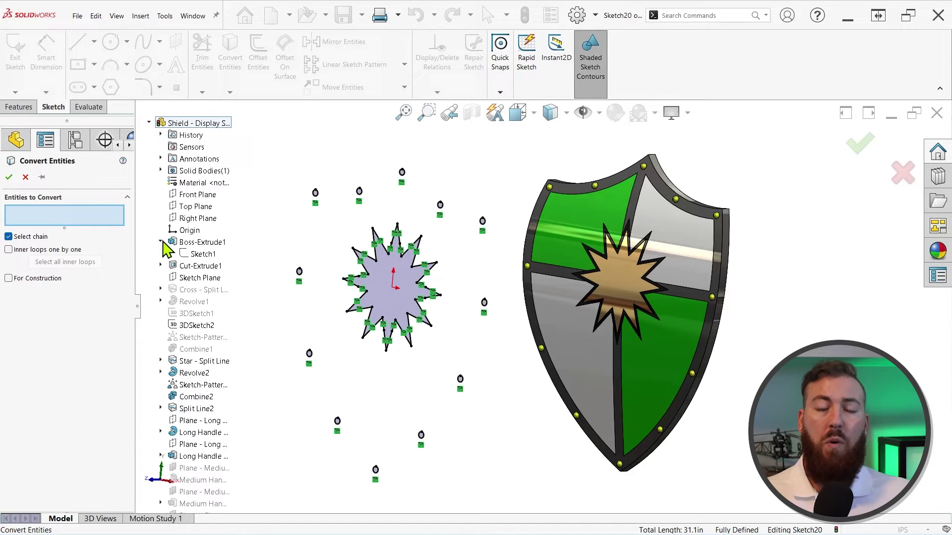
{"action": "left_click", "coordinate": [191, 254]}
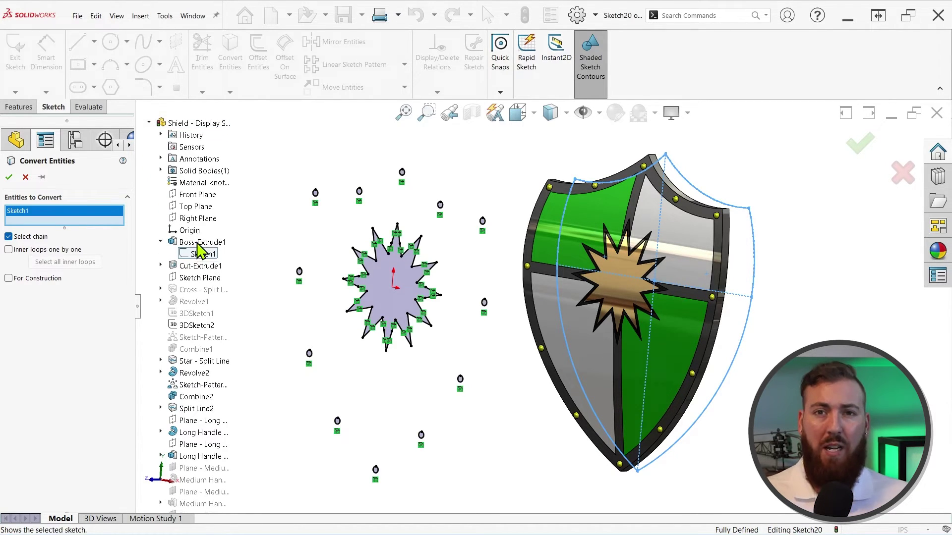
{"action": "right_click", "coordinate": [91, 220]}
{"action": "left_click", "coordinate": [112, 224]}
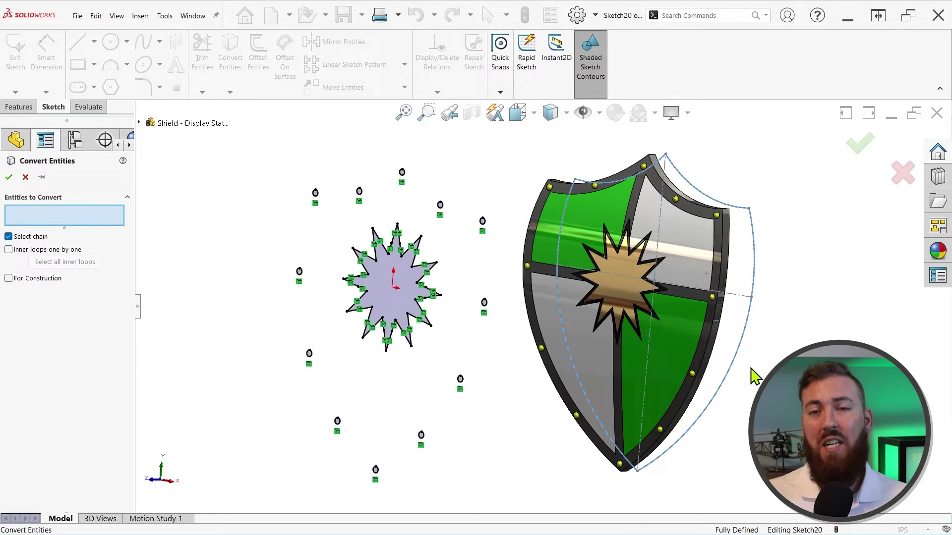
{"action": "left_click", "coordinate": [742, 348]}
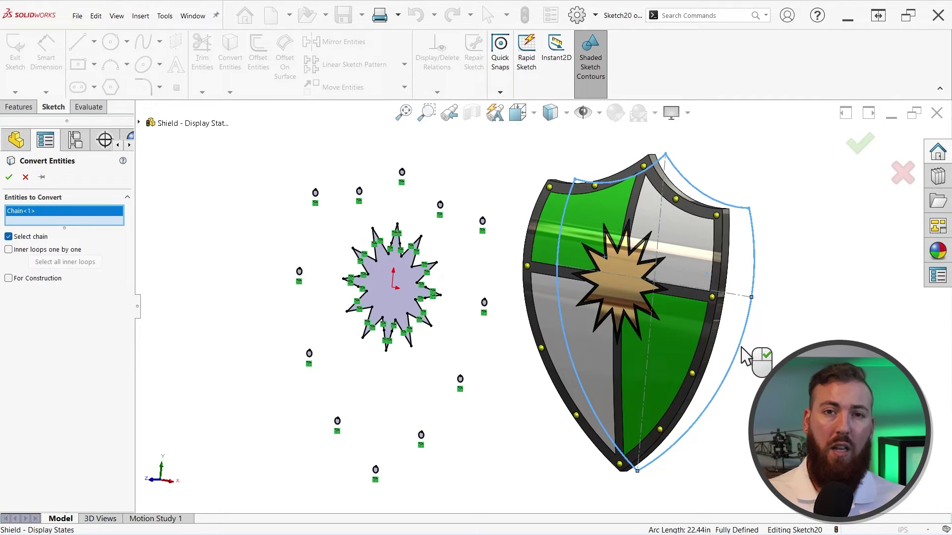
{"action": "right_click", "coordinate": [742, 349]}
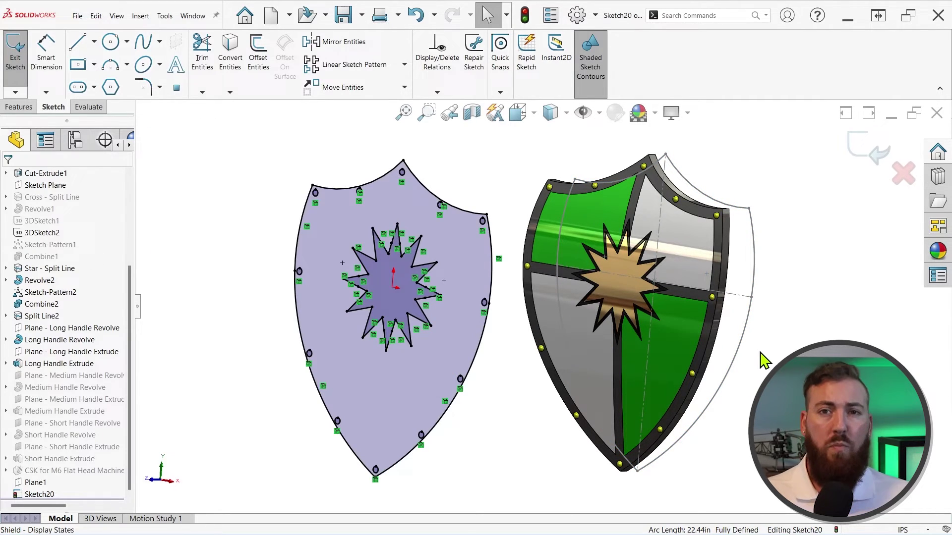
- Convert the hexagon, square and lower polygon pocket outlines into the Projection Demo sketch
{"action": "left_click", "coordinate": [232, 62]}
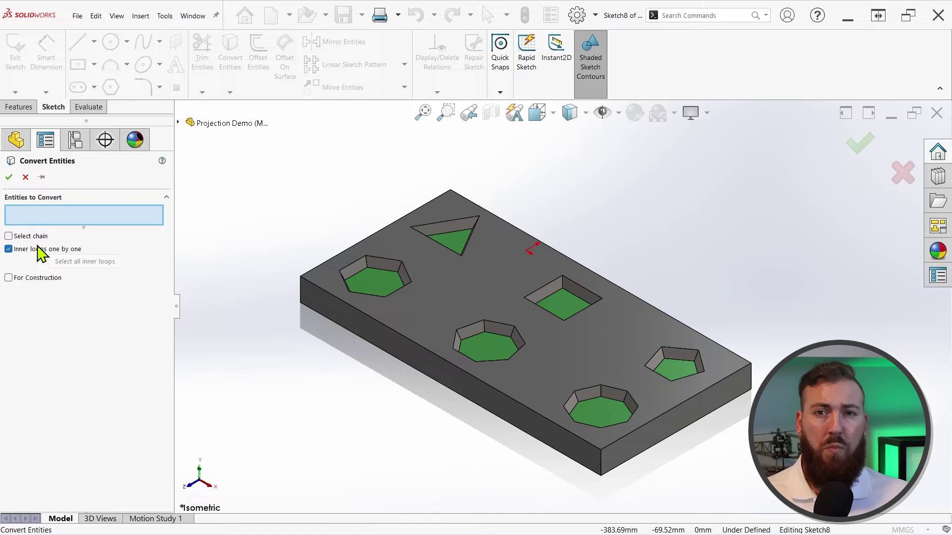
{"action": "left_click", "coordinate": [403, 291]}
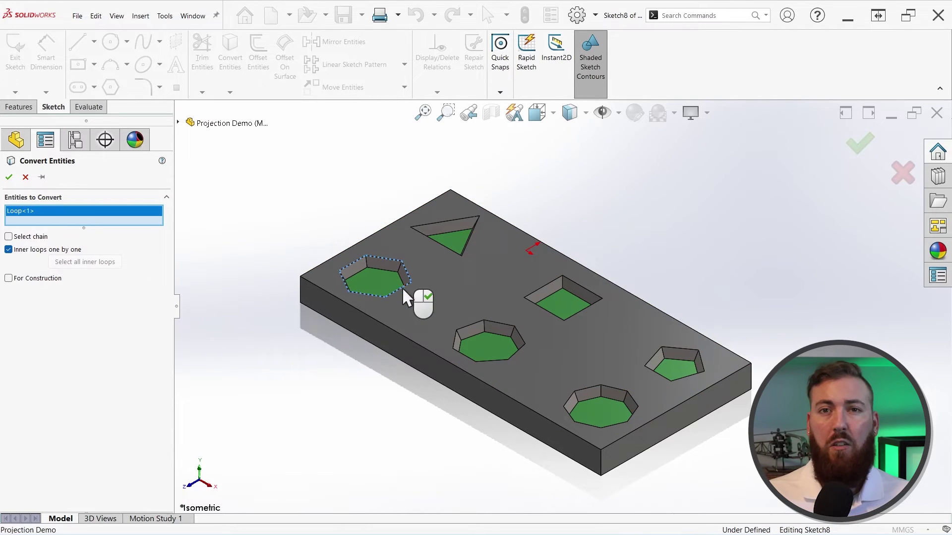
{"action": "left_click", "coordinate": [586, 311]}
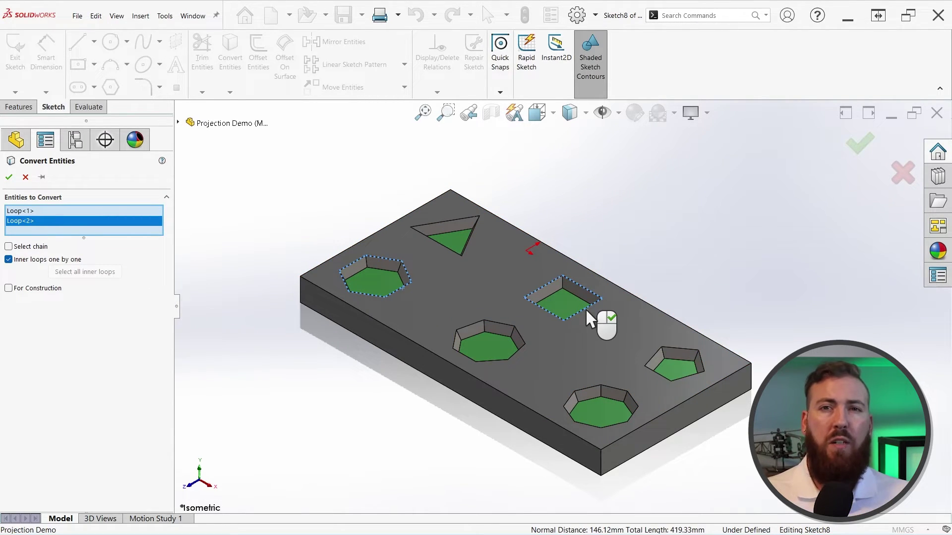
{"action": "left_click", "coordinate": [618, 388]}
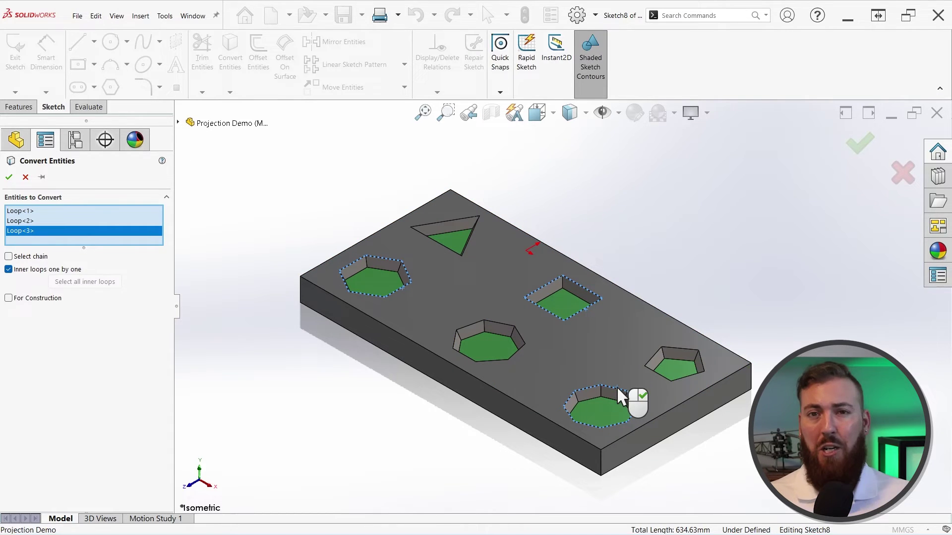
{"action": "right_click", "coordinate": [616, 385]}
{"action": "mouse_move", "coordinate": [776, 341]}
{"action": "middle_mouse_down"}
{"action": "mouse_move", "coordinate": [771, 272]}
{"action": "mouse_move", "coordinate": [777, 335]}
{"action": "middle_mouse_up"}
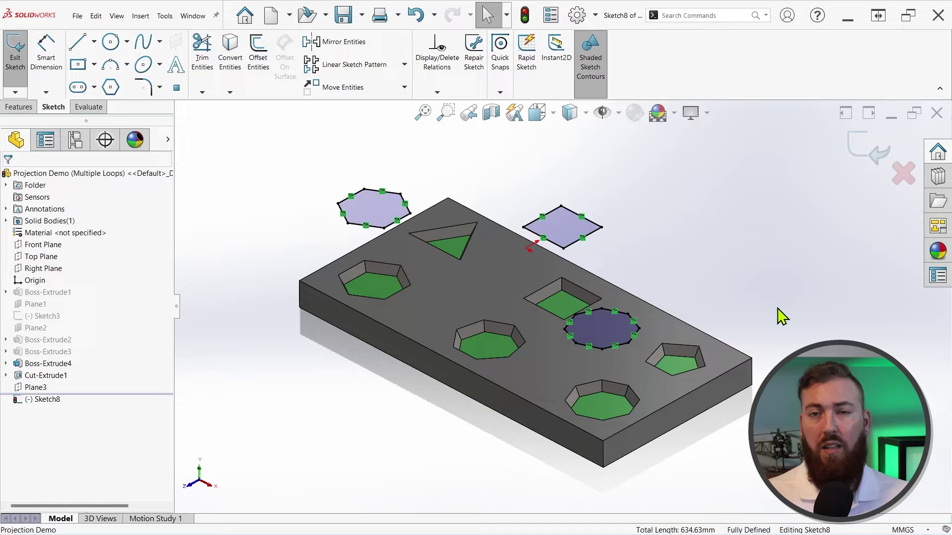
- Convert the triangle, hexagon and small pentagon pocket outlines as construction geometry
{"action": "left_click", "coordinate": [232, 52]}
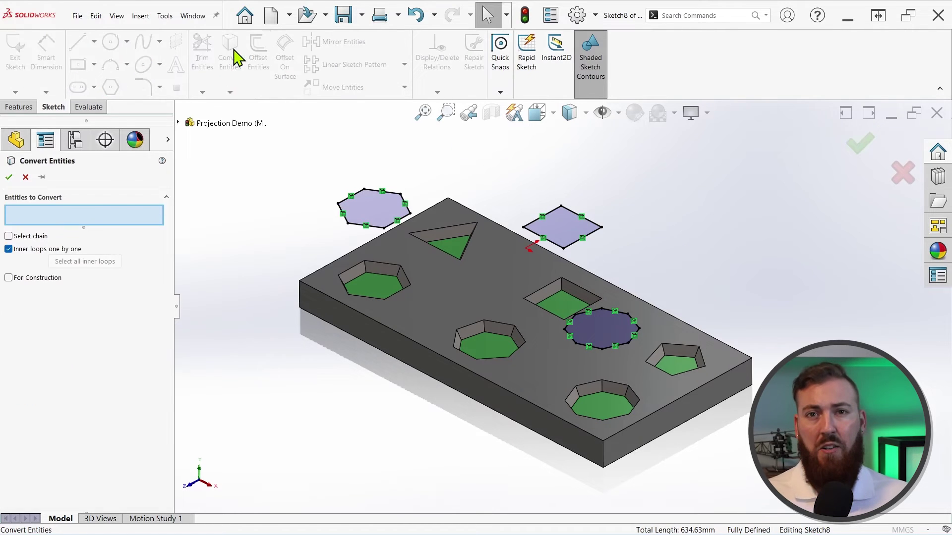
{"action": "left_click", "coordinate": [9, 279]}
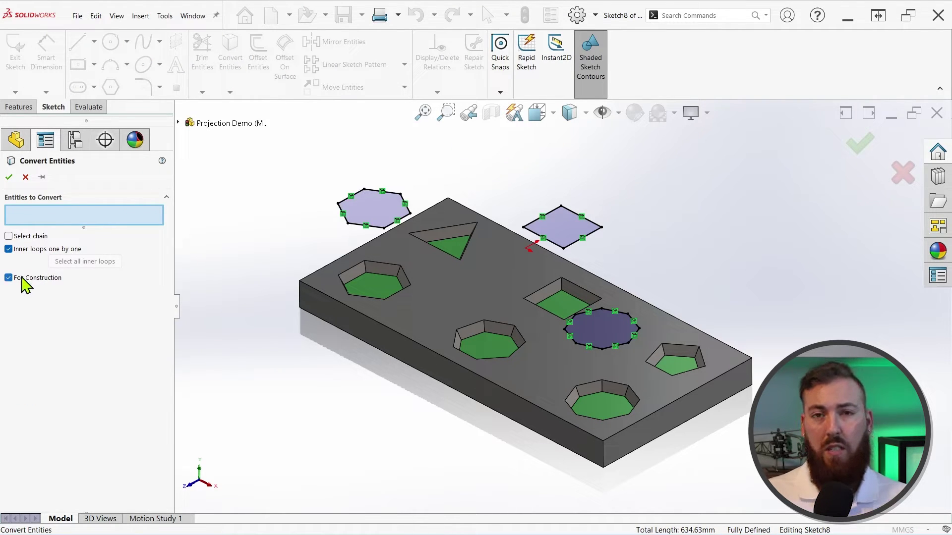
{"action": "left_click", "coordinate": [468, 222]}
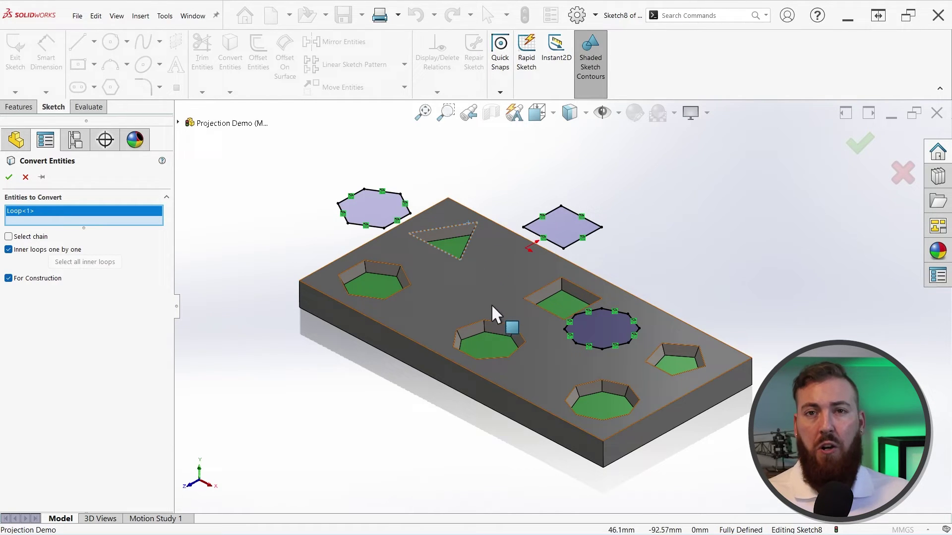
{"action": "left_click", "coordinate": [500, 320]}
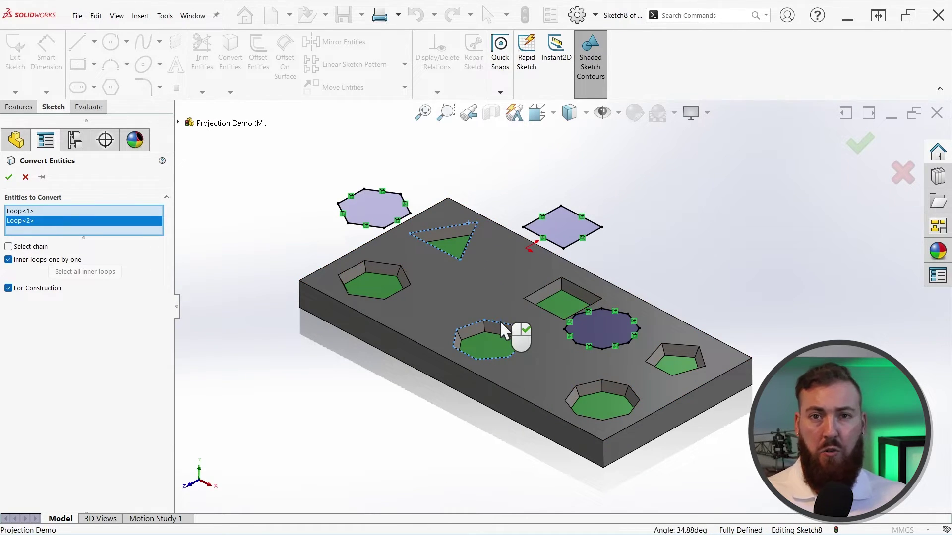
{"action": "left_click", "coordinate": [698, 371]}
{"action": "right_click", "coordinate": [697, 380]}
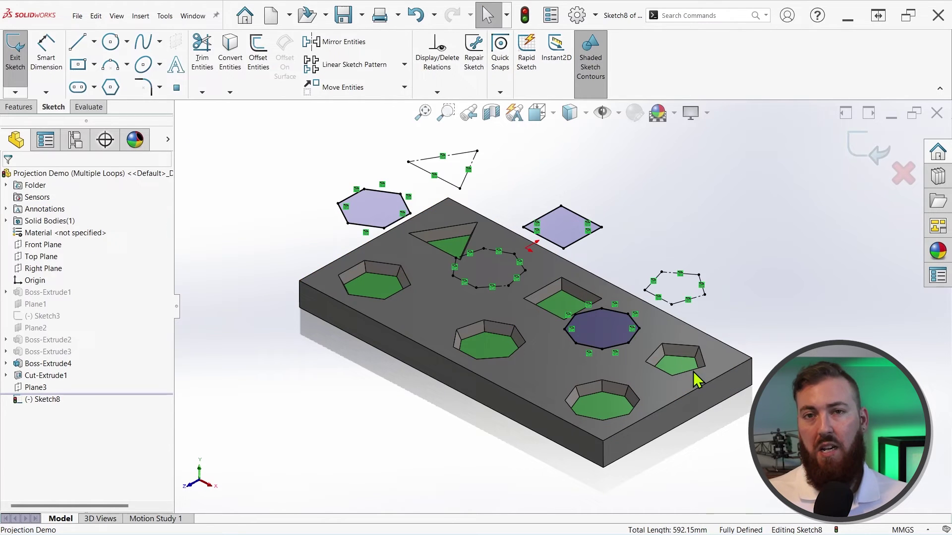
{"action": "mouse_move", "coordinate": [783, 344]}
{"action": "middle_mouse_down"}
{"action": "mouse_move", "coordinate": [790, 304]}
{"action": "mouse_move", "coordinate": [809, 365]}
{"action": "mouse_move", "coordinate": [814, 325]}
{"action": "mouse_move", "coordinate": [784, 325]}
{"action": "middle_mouse_up"}
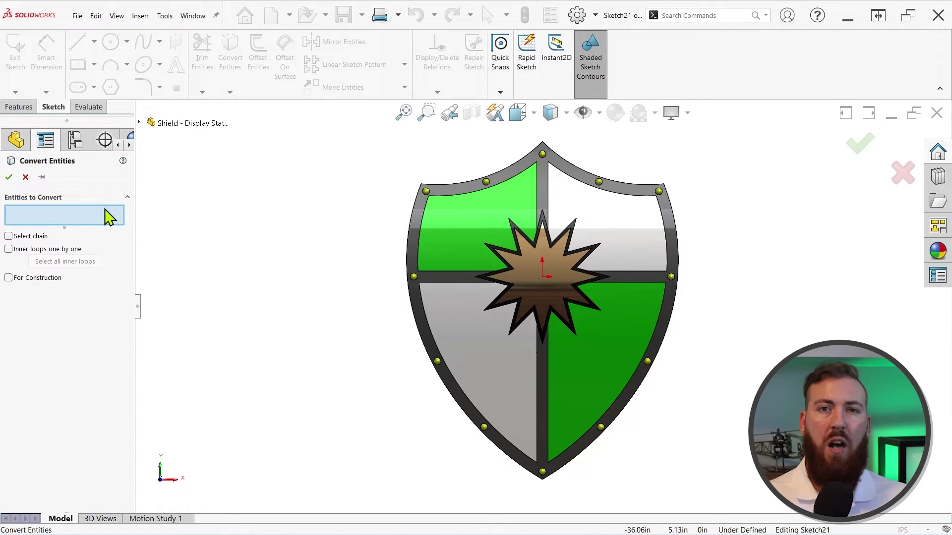
- Cancel Convert Entities on the shield sketch and window-select the whole shield
{"action": "left_click", "coordinate": [25, 177]}
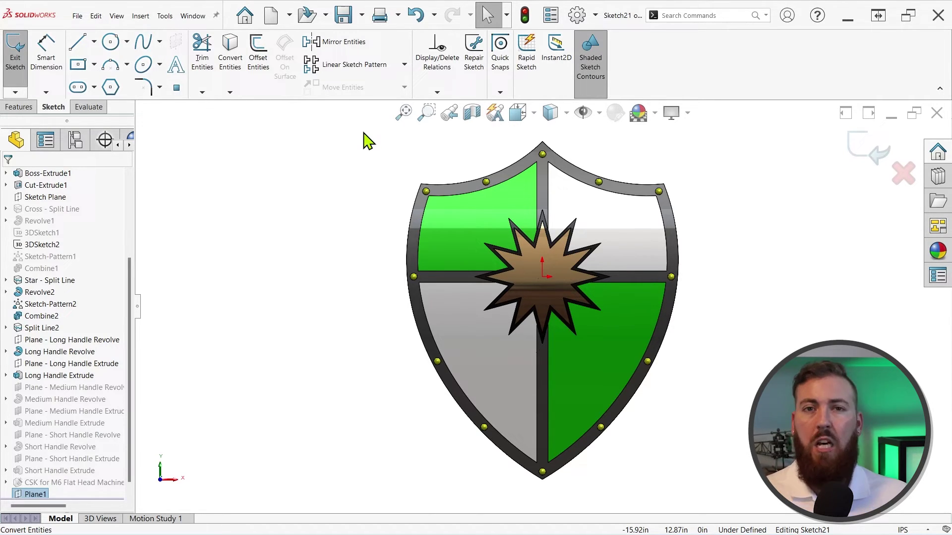
{"action": "left_click_drag", "start_coordinate": [366, 139], "coordinate": [738, 492]}
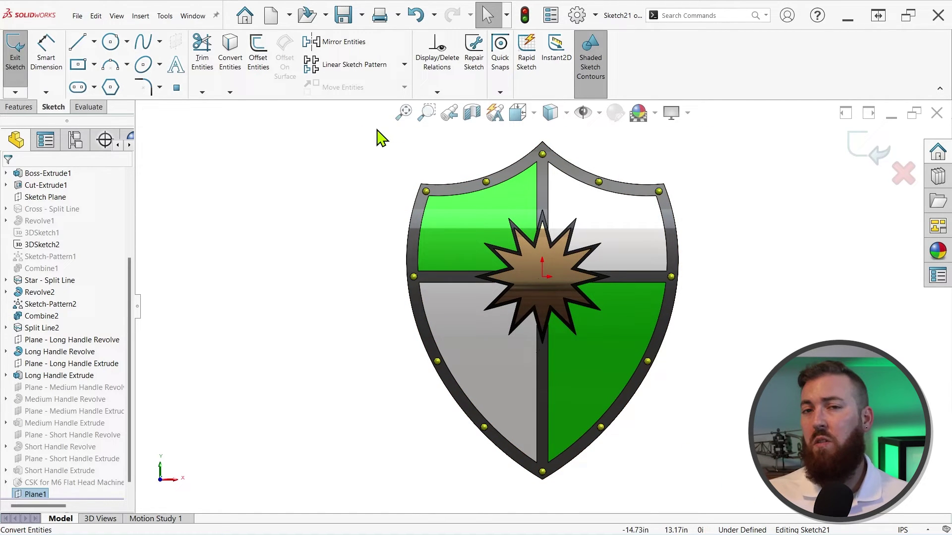
{"action": "left_click_drag", "start_coordinate": [369, 126], "coordinate": [725, 497]}
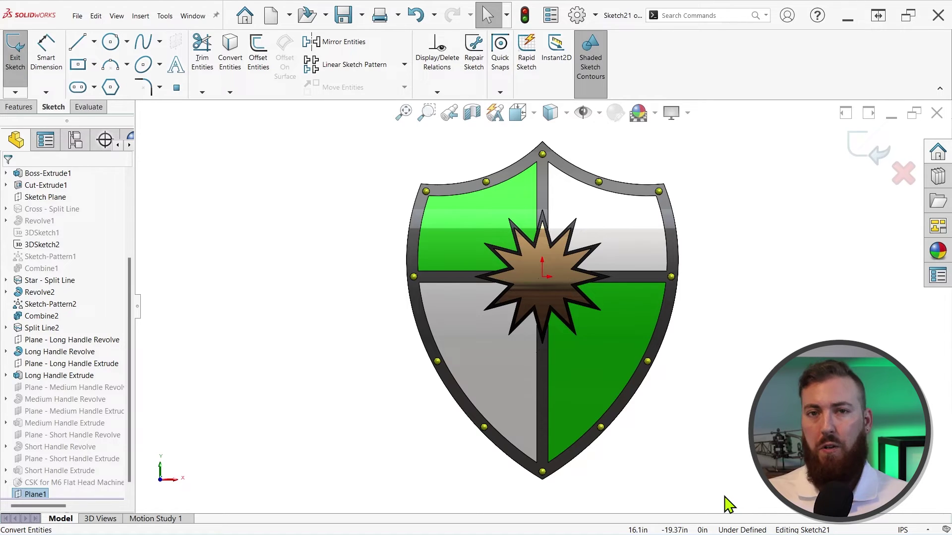
- Limit selection to edges with the F5 filters and window-select the central star's edges
{"action": "key", "text": "F5"}
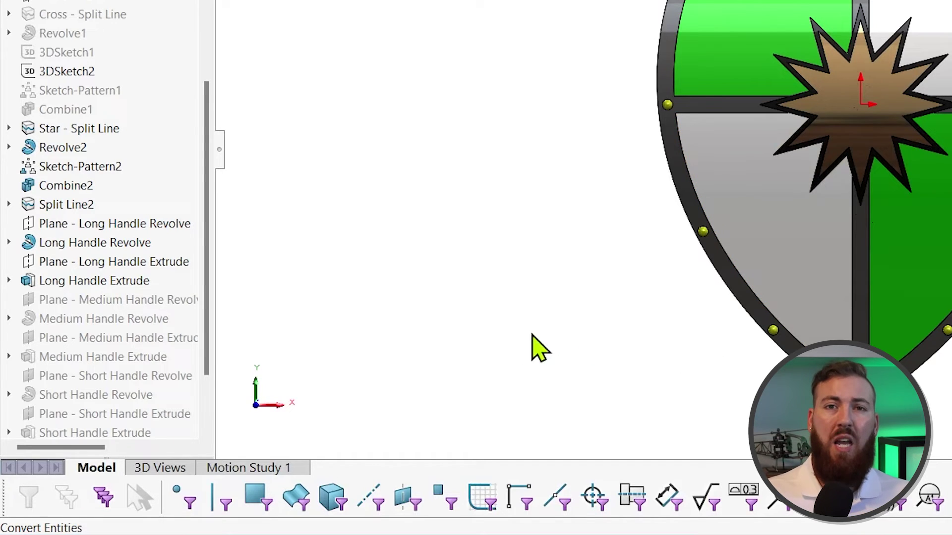
{"action": "left_click", "coordinate": [223, 506]}
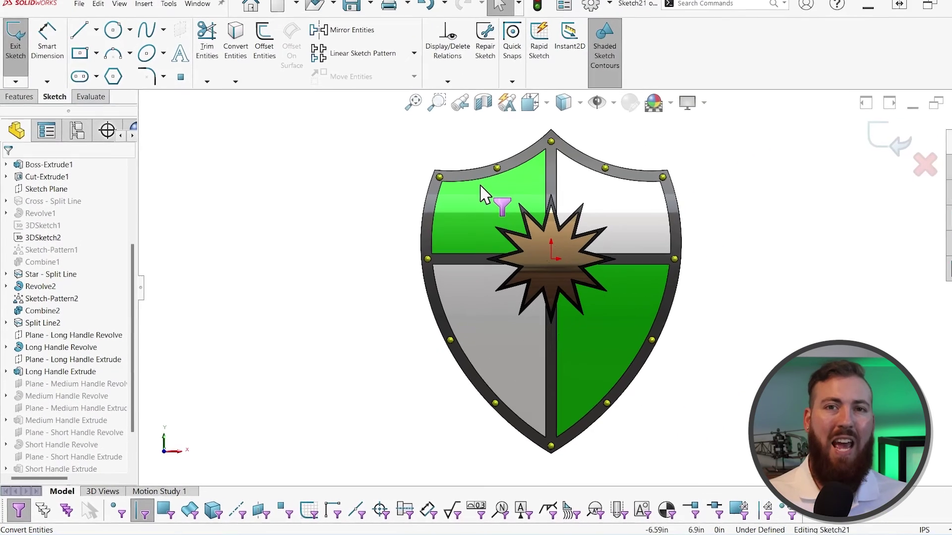
{"action": "left_click_drag", "start_coordinate": [595, 105], "coordinate": [773, 282]}
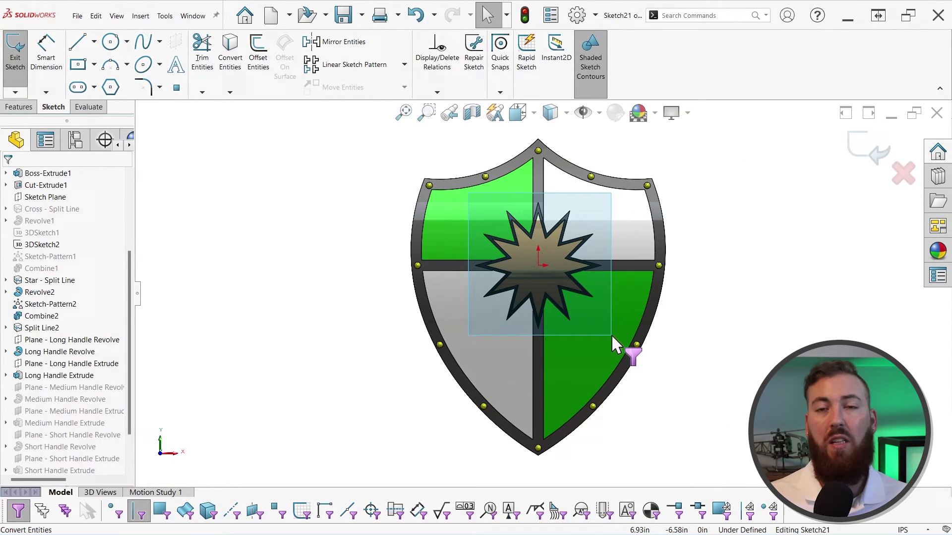
{"action": "left_click_drag", "start_coordinate": [612, 335], "coordinate": [612, 336]}
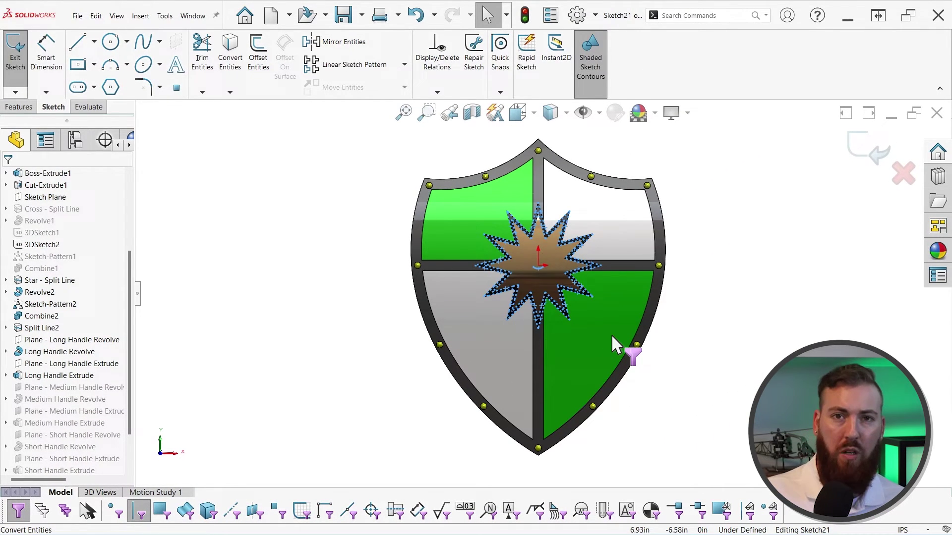
- Convert the selected star edges into Sketch21, then clear all selection filters
{"action": "left_click", "coordinate": [239, 75]}
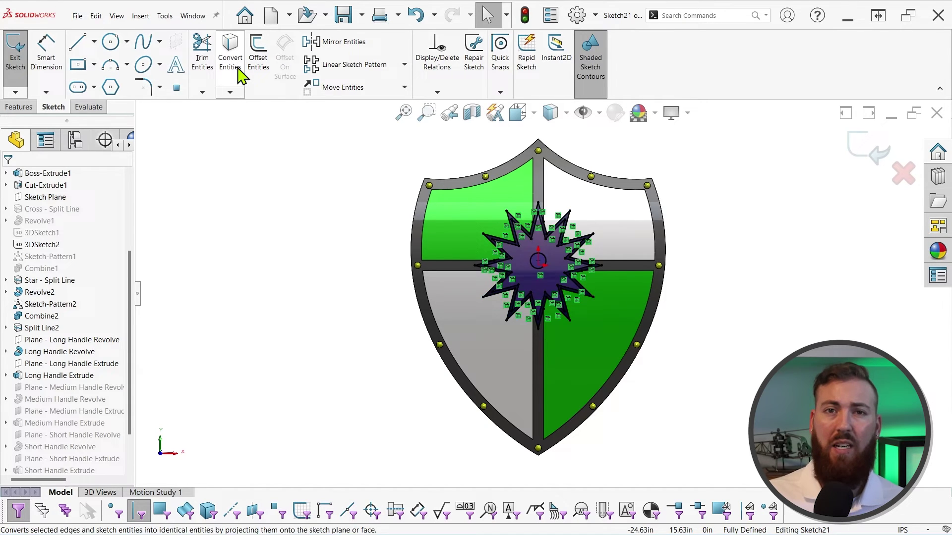
{"action": "middle_click_drag", "start_coordinate": [656, 268], "coordinate": [693, 306]}
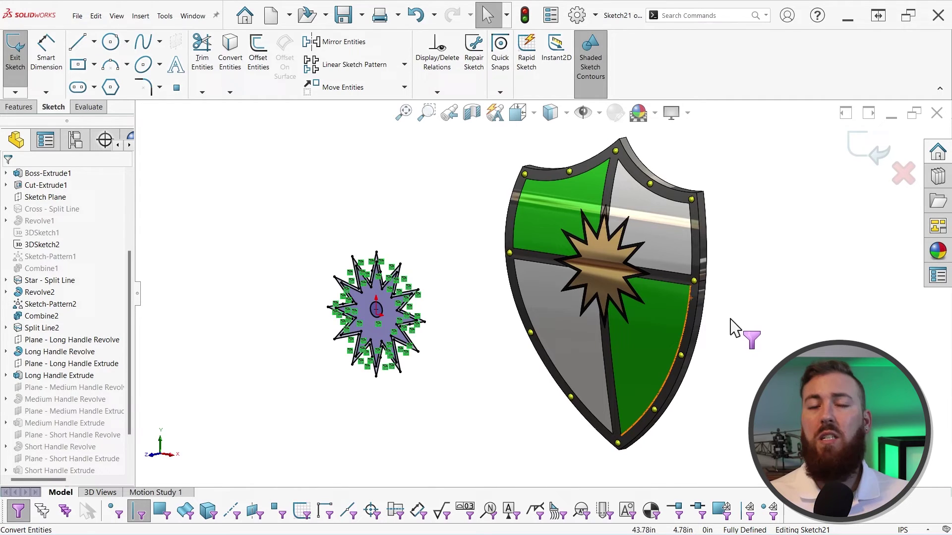
{"action": "left_click", "coordinate": [50, 509]}
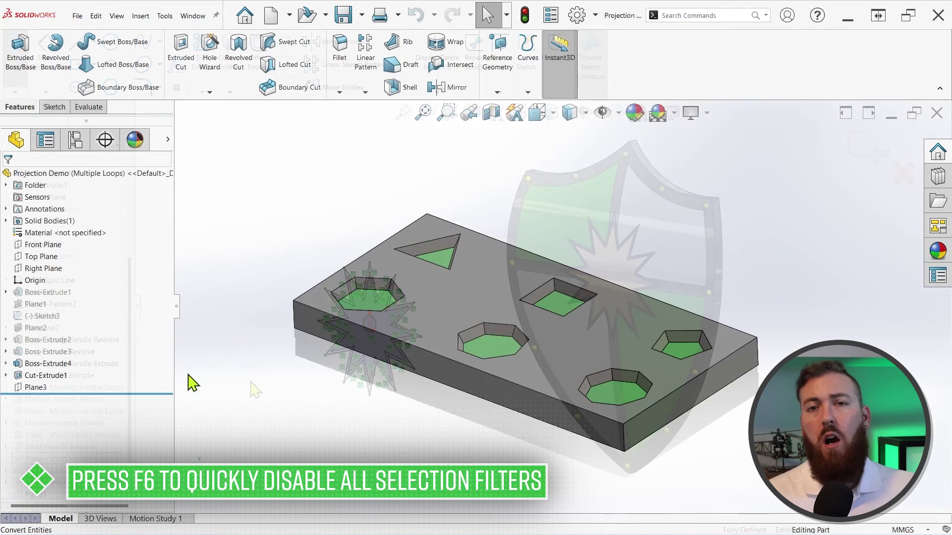
- Start a new sketch on Plane3 and launch Convert Entities for it
{"action": "left_click", "coordinate": [36, 388]}
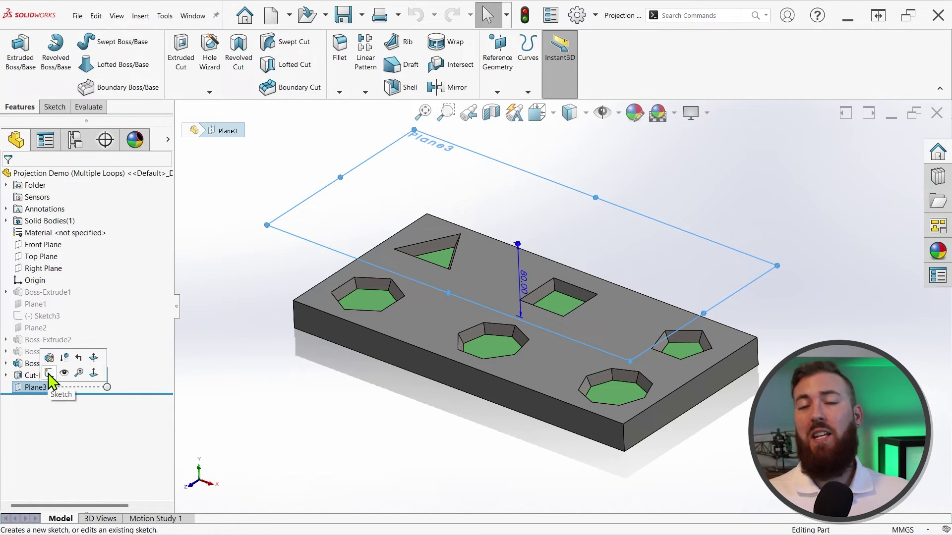
{"action": "left_click", "coordinate": [48, 373]}
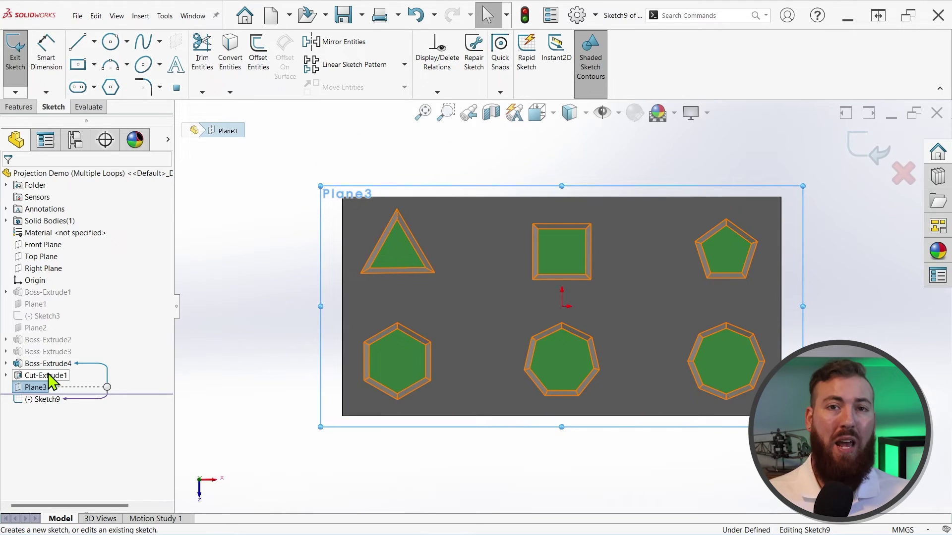
{"action": "left_click", "coordinate": [228, 68]}
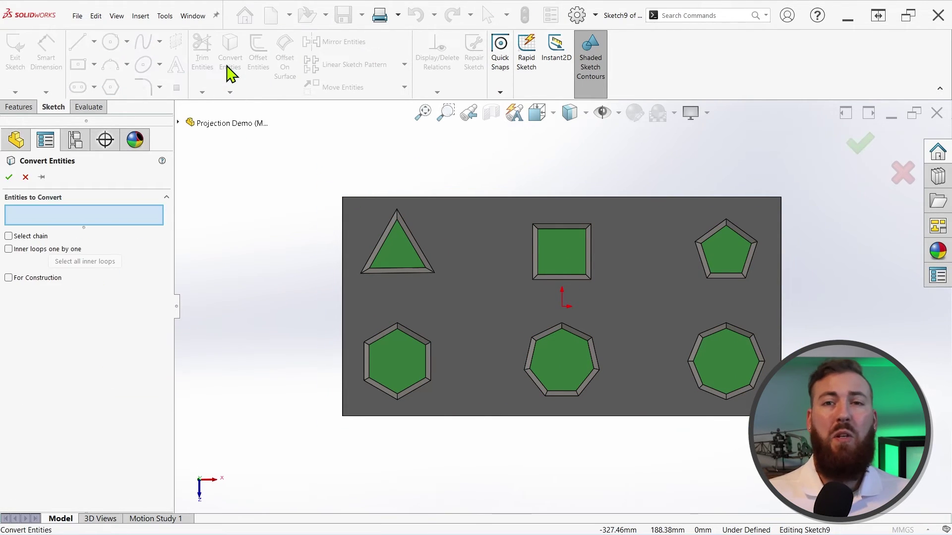
- Convert the plate's top face with all inner loops, projecting six cutout outlines onto Plane3
{"action": "left_click", "coordinate": [427, 310]}
{"action": "left_click", "coordinate": [99, 280]}
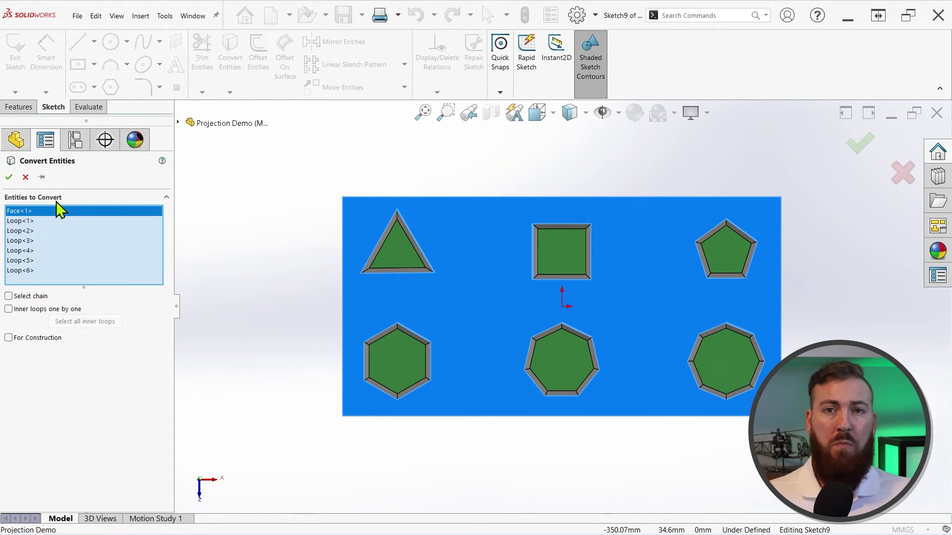
{"action": "left_click", "coordinate": [9, 177]}
{"action": "mouse_move", "coordinate": [437, 416]}
{"action": "middle_mouse_down"}
{"action": "mouse_move", "coordinate": [437, 357]}
{"action": "mouse_move", "coordinate": [415, 247]}
{"action": "mouse_move", "coordinate": [409, 263]}
{"action": "middle_mouse_up"}
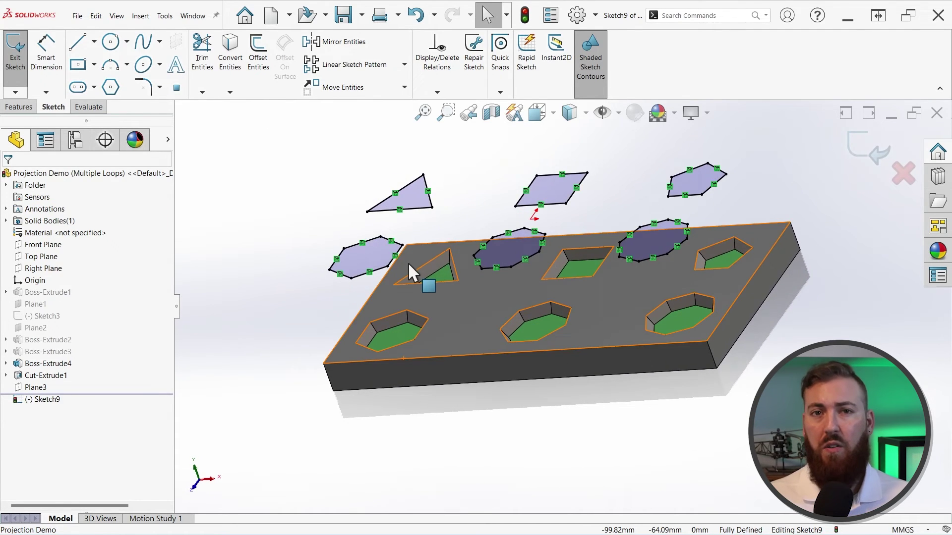
- Undo that conversion, view Plane3 head-on, and window-select the plate's edges instead
{"action": "key", "text": "ctrl+z"}
{"action": "key", "text": "ctrl+8"}
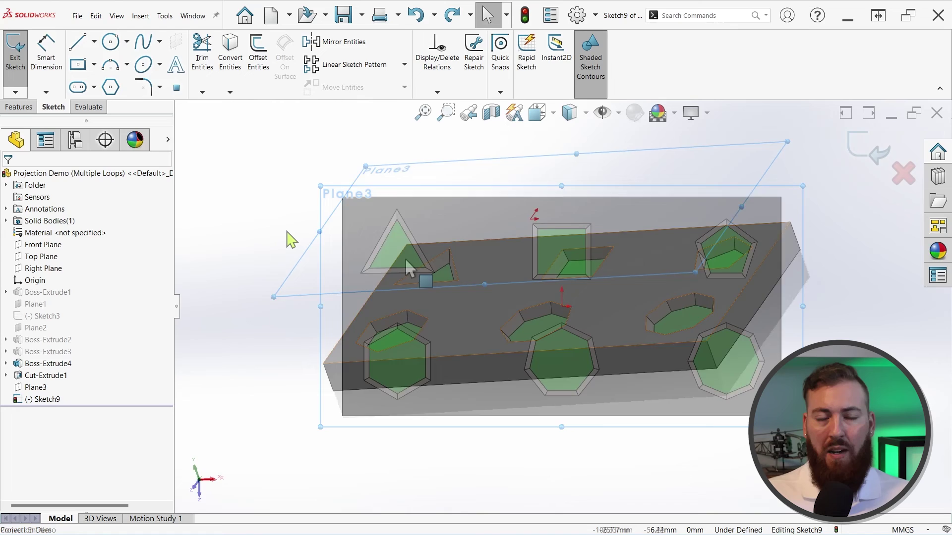
{"action": "mouse_move", "coordinate": [351, 160]}
{"action": "left_mouse_down"}
{"action": "mouse_move", "coordinate": [567, 343]}
{"action": "mouse_move", "coordinate": [774, 452]}
{"action": "left_mouse_up"}
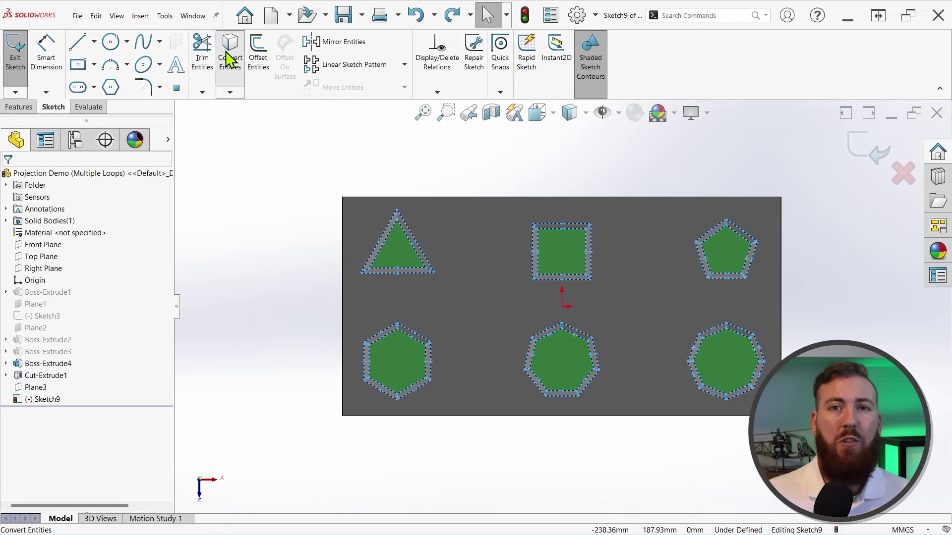
{"action": "mouse_move", "coordinate": [418, 302]}
{"action": "middle_mouse_down"}
{"action": "mouse_move", "coordinate": [457, 334]}
{"action": "mouse_move", "coordinate": [464, 228]}
{"action": "middle_mouse_up"}
- Discard the Plane3 sketch and add the Surfaces tab to the CommandManager
{"action": "key", "text": "ctrl+z"}
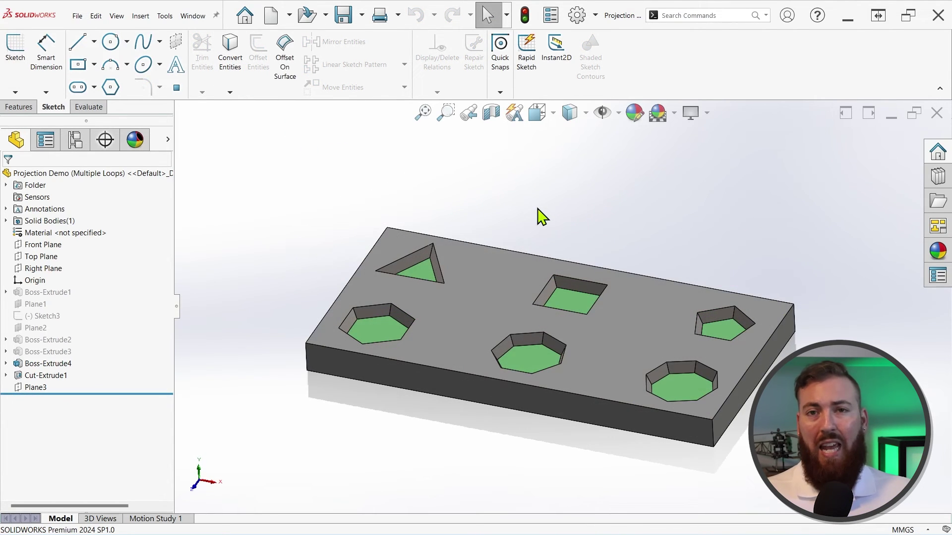
{"action": "right_click", "coordinate": [105, 106]}
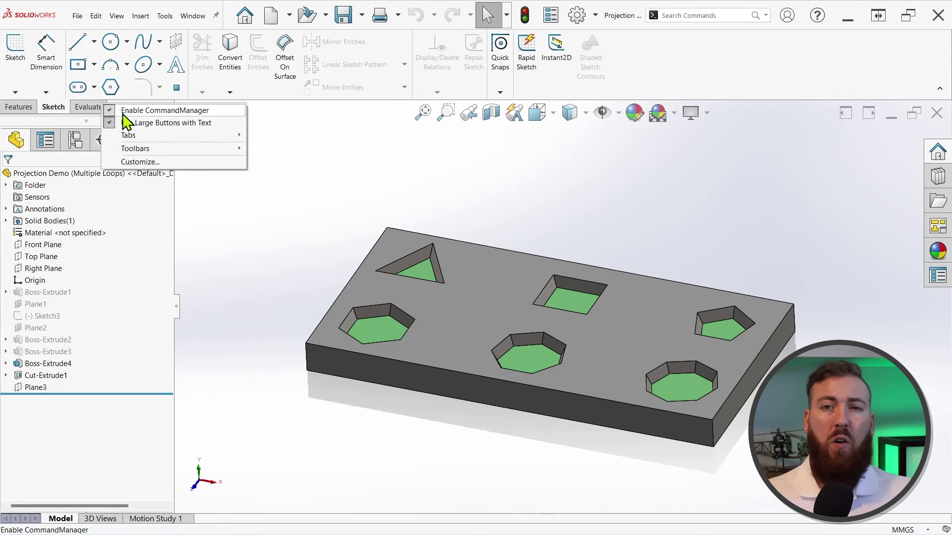
{"action": "mouse_move", "coordinate": [159, 138]}
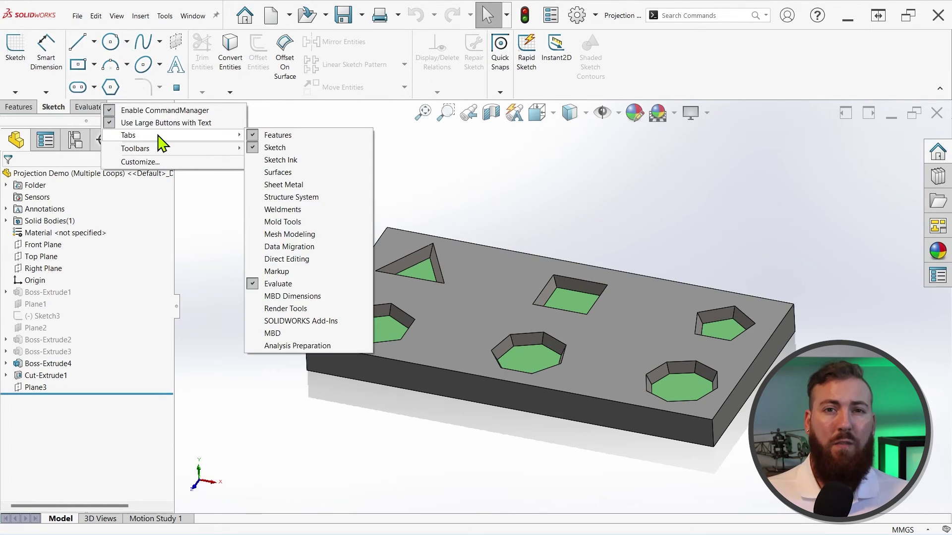
{"action": "left_click", "coordinate": [296, 173]}
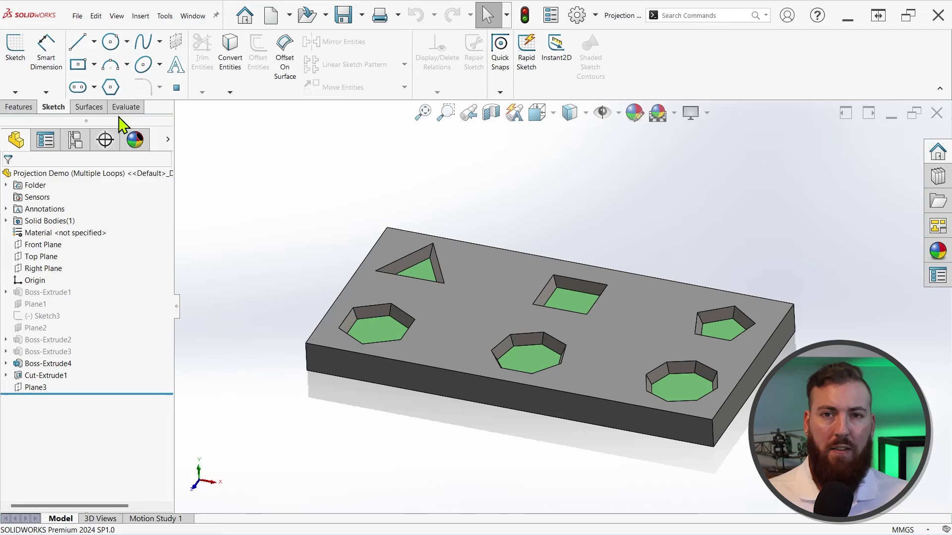
{"action": "left_click", "coordinate": [99, 109]}
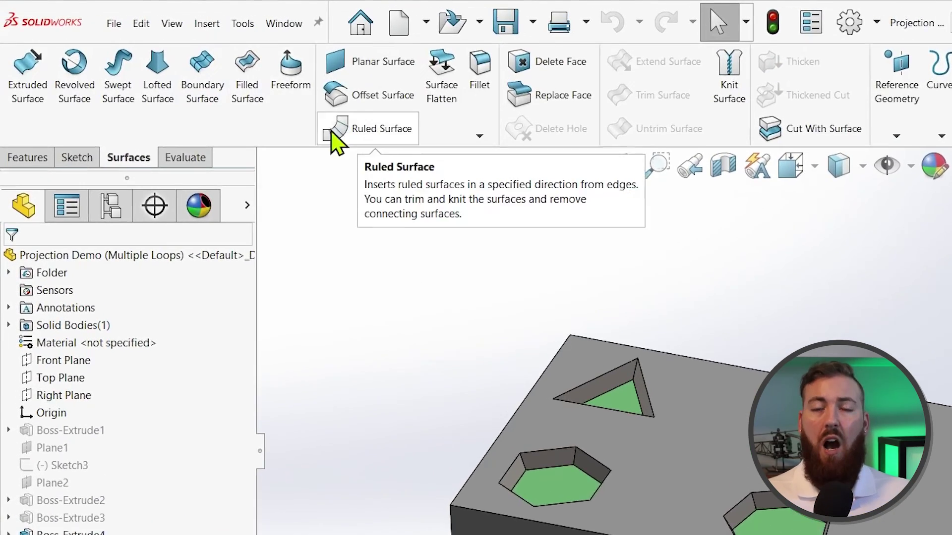
- Create Surface-Offset1, a 0 mm offset copy of the plate's top face
{"action": "left_click", "coordinate": [393, 107]}
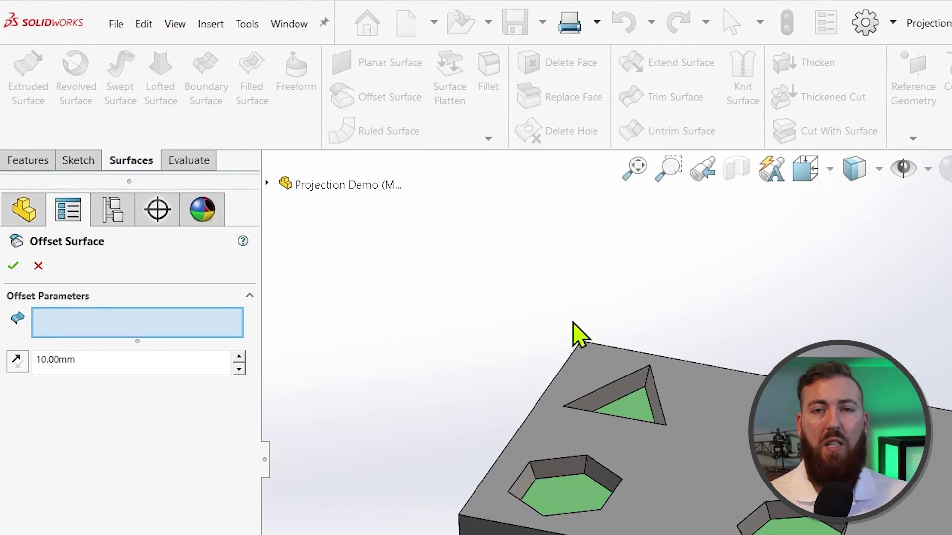
{"action": "left_click", "coordinate": [713, 432]}
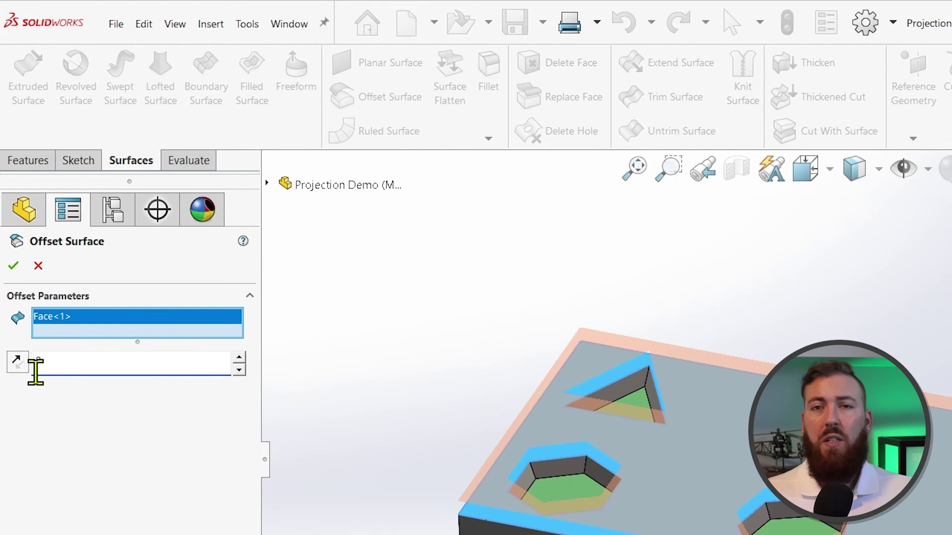
{"action": "type", "text": "0"}
{"action": "key", "text": "Return"}
{"action": "left_click", "coordinate": [14, 266]}
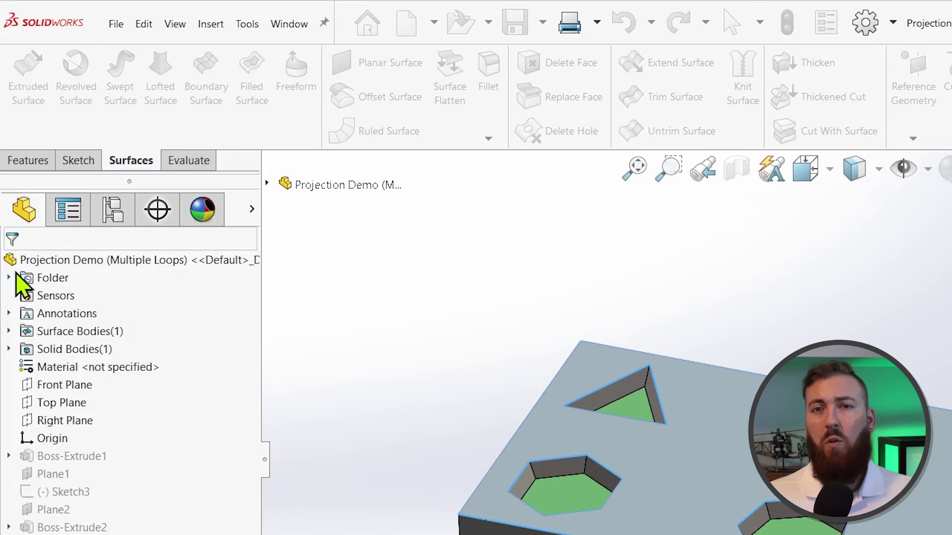
{"action": "left_click", "coordinate": [9, 331]}
- Isolate Surface-Offset1 and start a new sketch on Plane3
{"action": "right_click", "coordinate": [59, 353]}
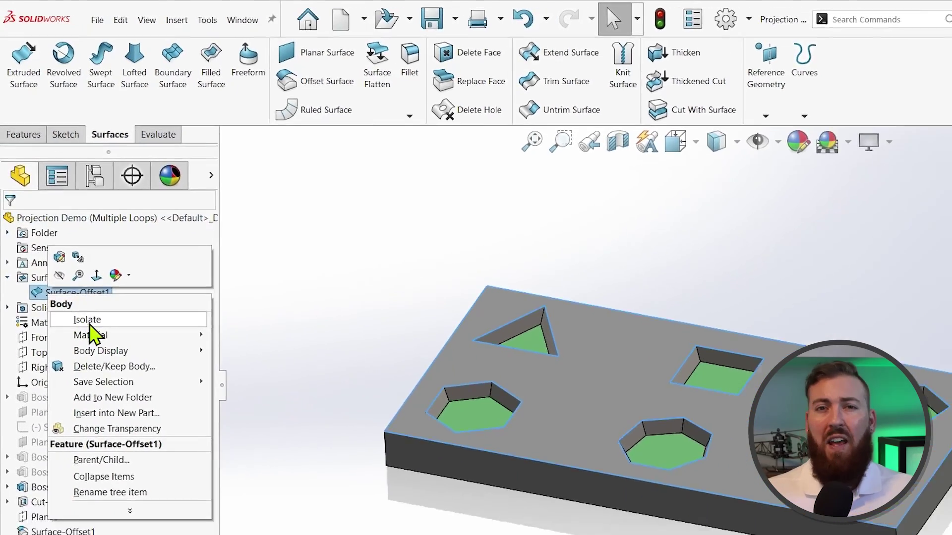
{"action": "left_click", "coordinate": [100, 365]}
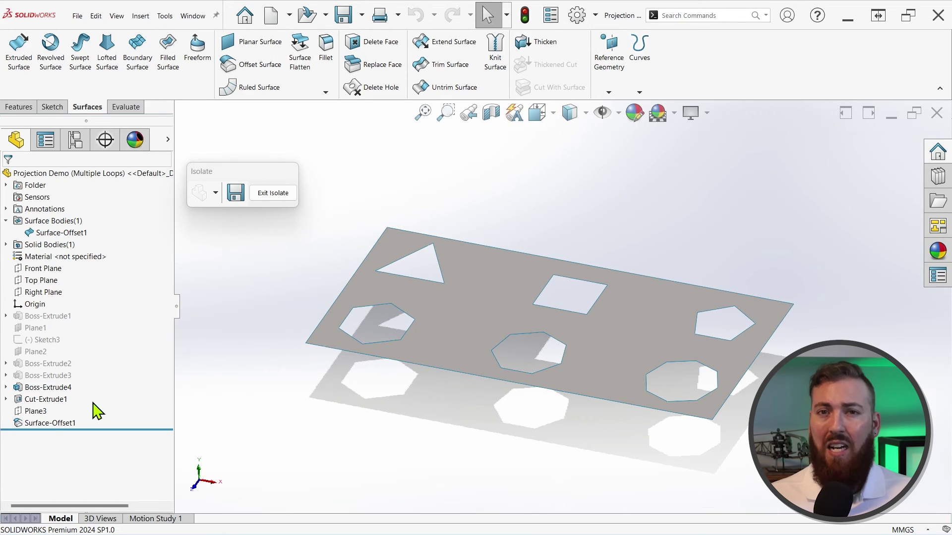
{"action": "left_click", "coordinate": [44, 412]}
{"action": "left_click", "coordinate": [54, 396]}
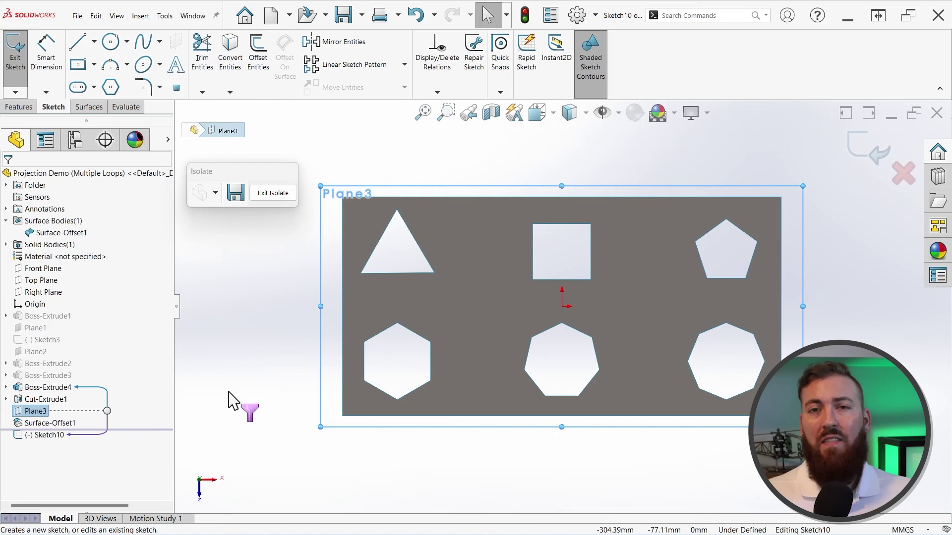
- Convert the copy surface's edges into the Plane3 sketch, then exit isolate to view the outlines
{"action": "left_click_drag", "start_coordinate": [344, 145], "coordinate": [777, 502]}
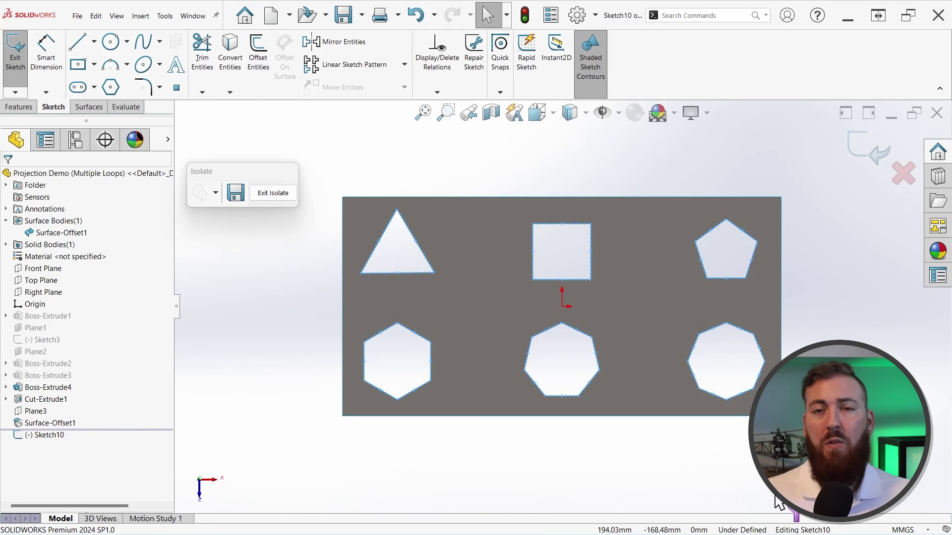
{"action": "left_click", "coordinate": [231, 63]}
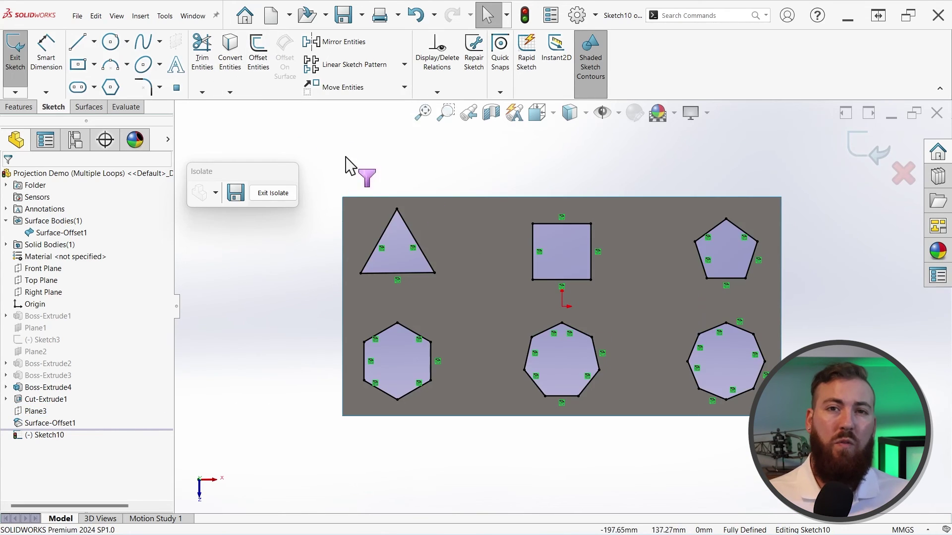
{"action": "left_click", "coordinate": [273, 194]}
{"action": "middle_click_drag", "start_coordinate": [470, 367], "coordinate": [484, 255]}
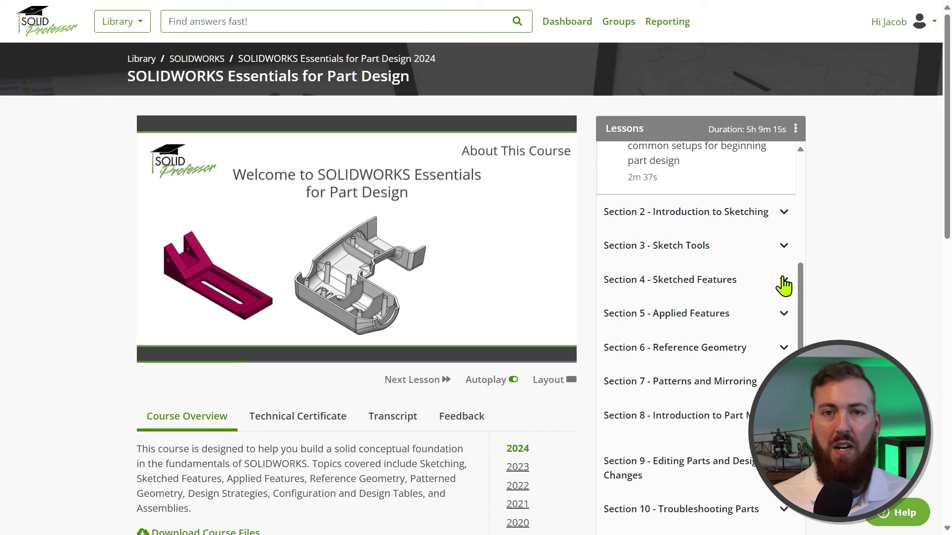
- Expand Section 4 - Sketched Features and scroll through its lessons
{"action": "left_click", "coordinate": [783, 279]}
{"action": "scroll", "coordinate": [803, 268], "scroll_direction": "down", "scroll_amount": 2}
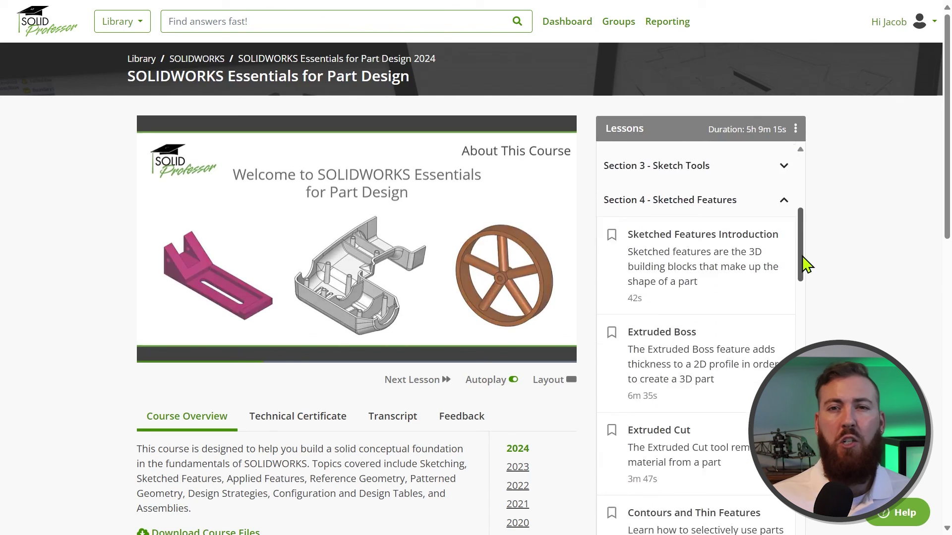